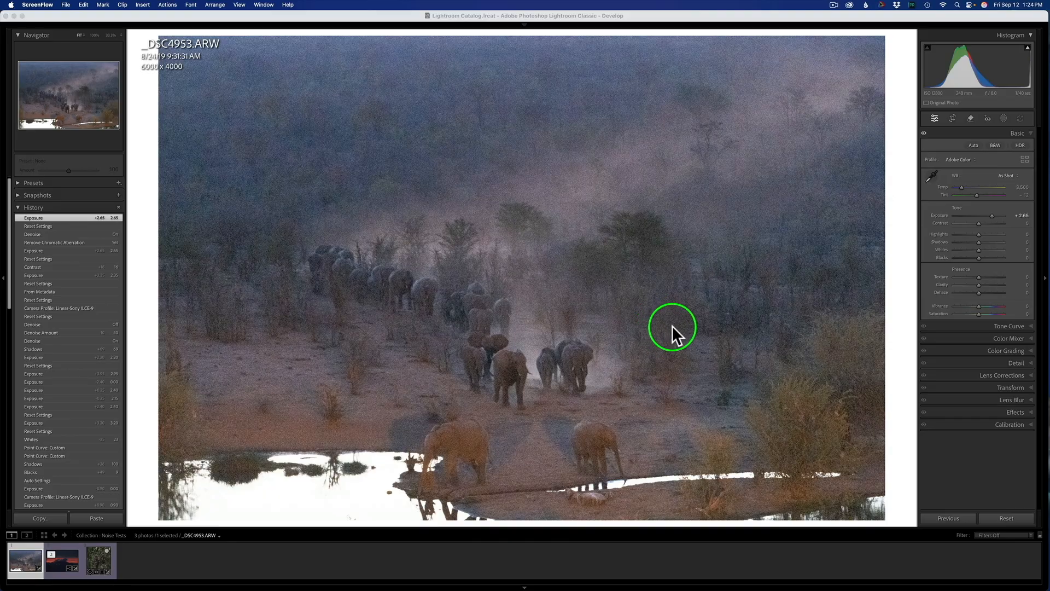
# Step: Review the sunset and butterfly photos in the collection, and return to the elephant photo _DSC4953.ARW
pyautogui.click(60, 562)
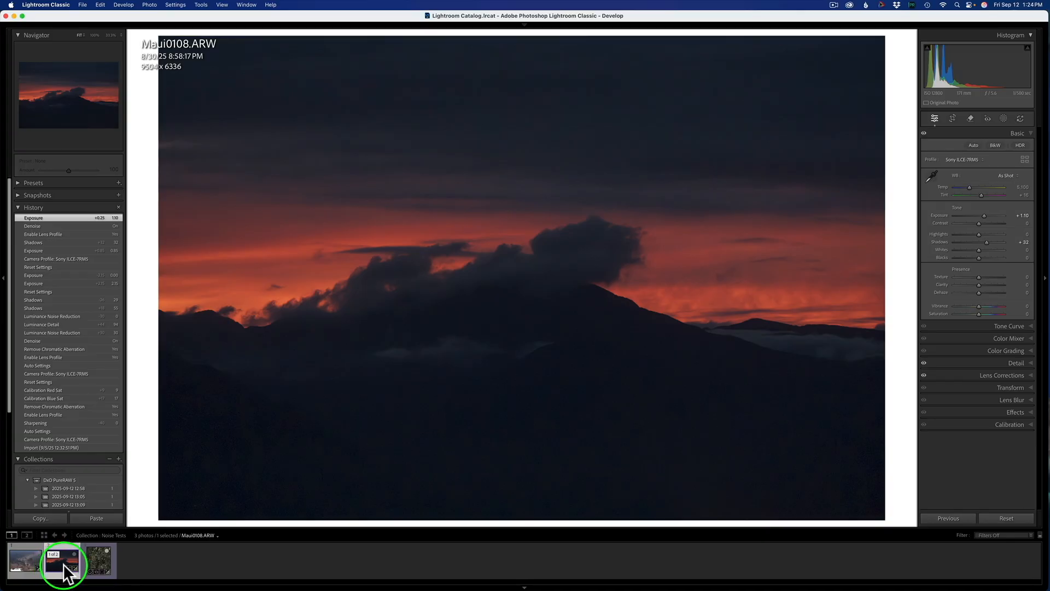
pyautogui.click(97, 560)
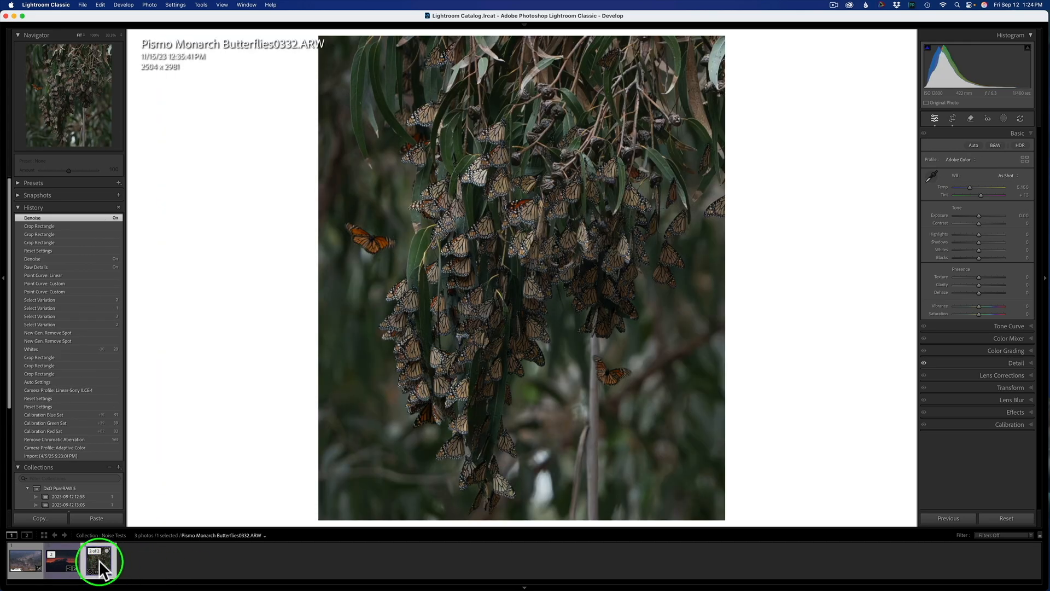
pyautogui.click(28, 559)
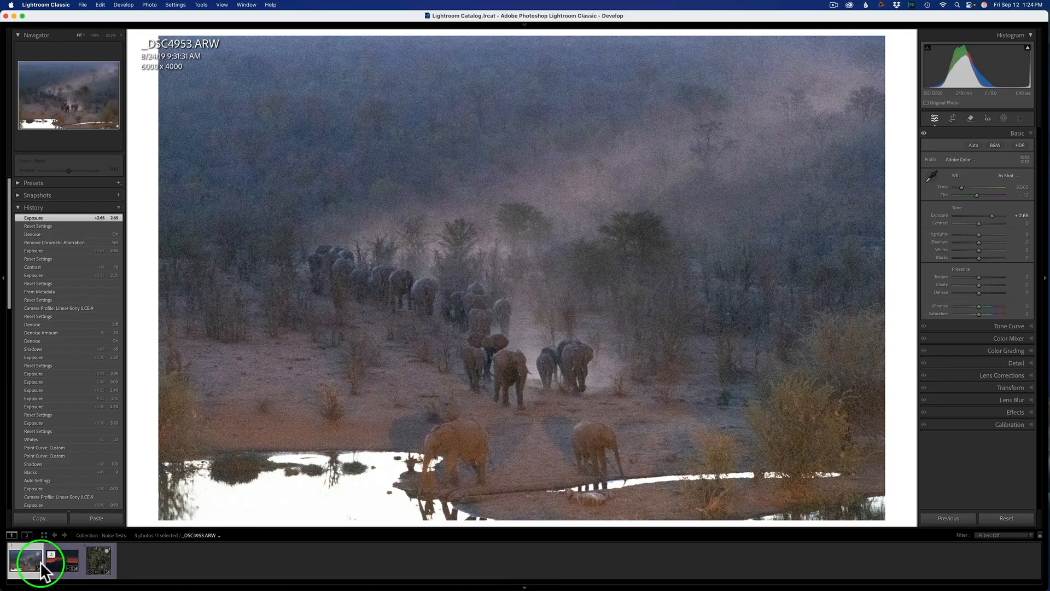
# Step: Apply the Linear-Sony ILCE-9 profile to the elephant photo from the Profile Browser and close the browser
pyautogui.click(975, 159)
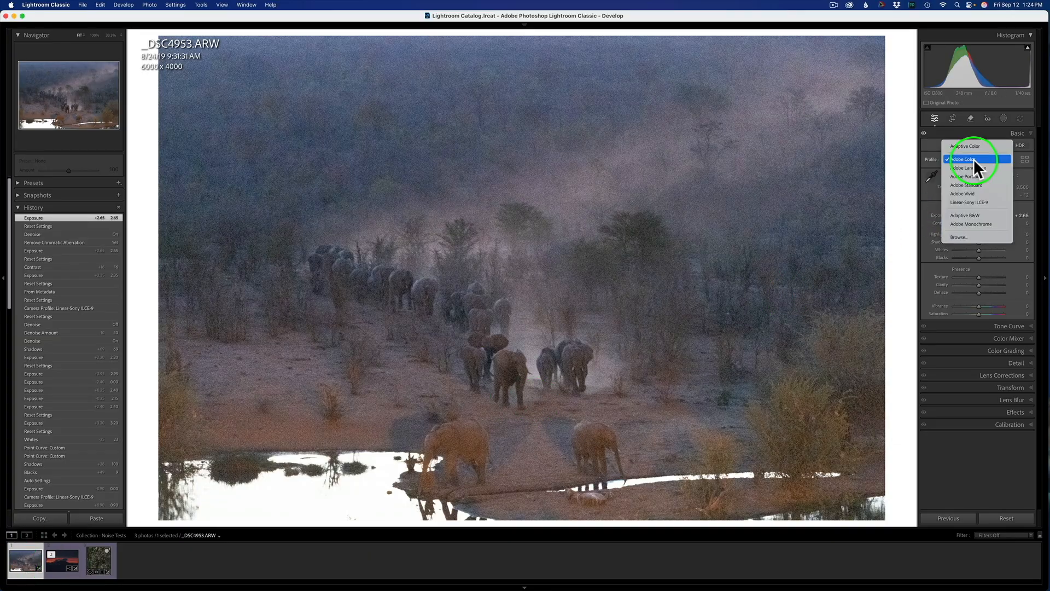
pyautogui.click(974, 159)
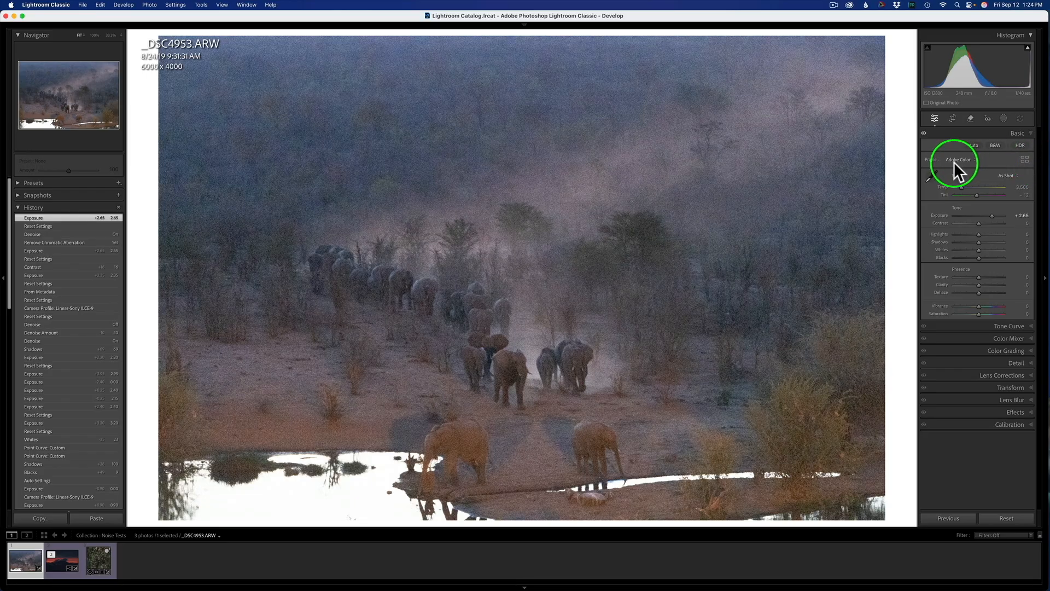
pyautogui.click(1024, 160)
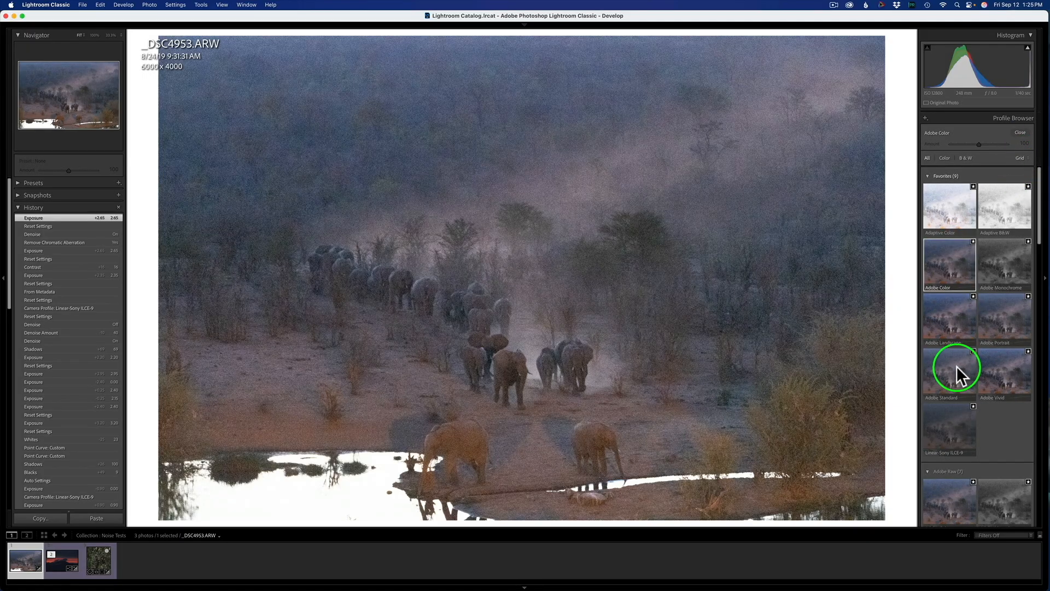
pyautogui.click(948, 434)
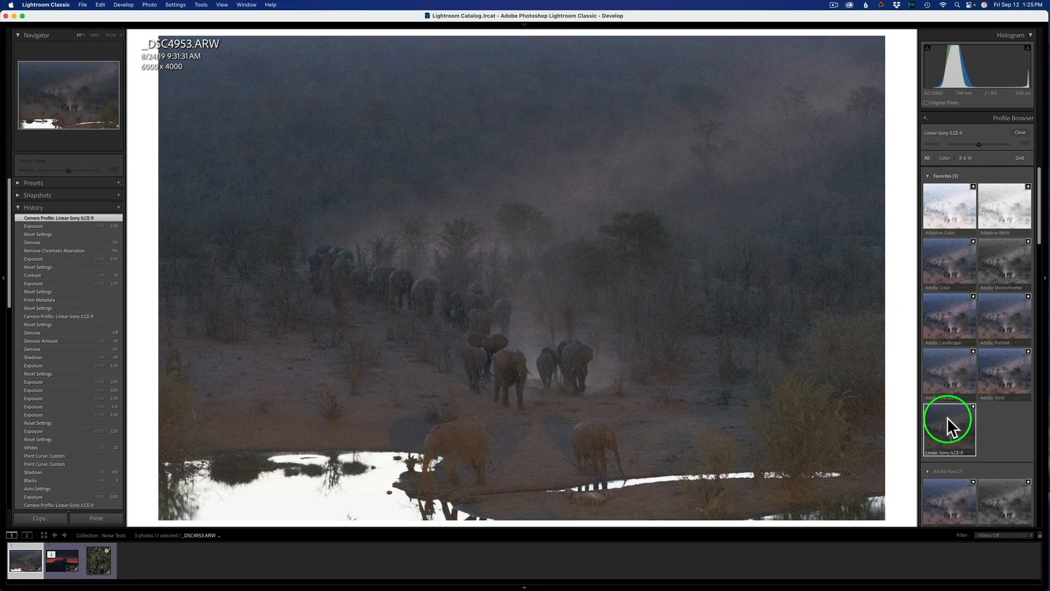
pyautogui.click(1021, 133)
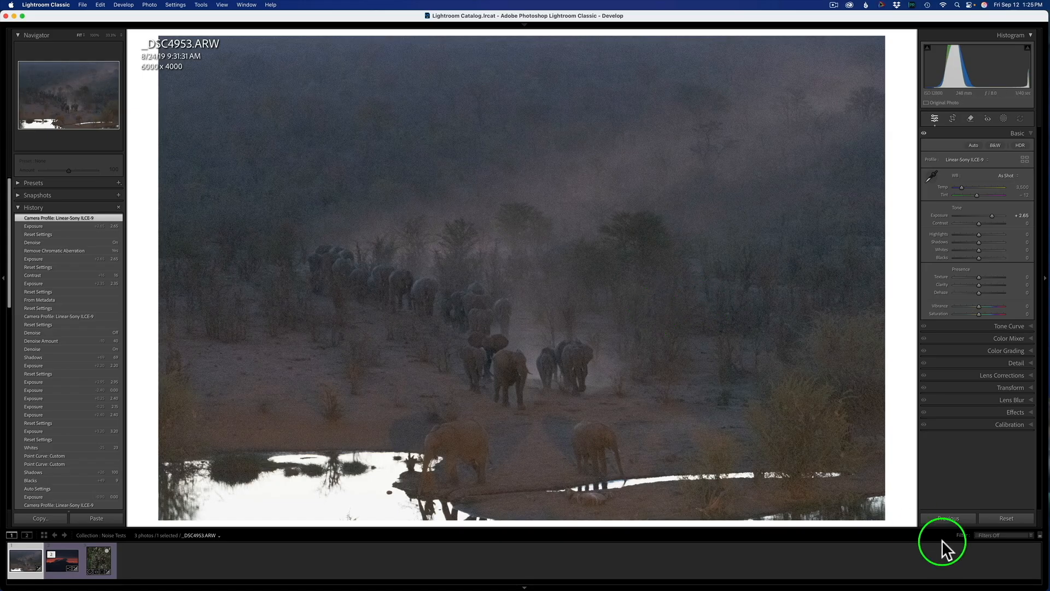
# Step: Reset the elephant photo's develop settings, and try Exposure at +1.15 and +2.25 before returning it to zero
pyautogui.click(1005, 517)
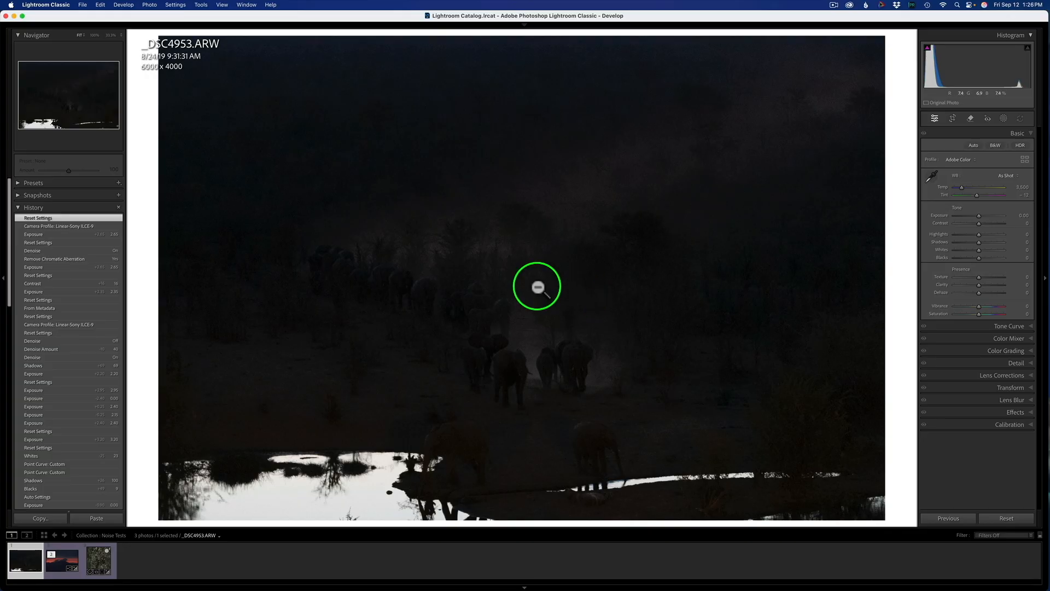
pyautogui.moveTo(979, 216); pyautogui.dragTo(985, 217)
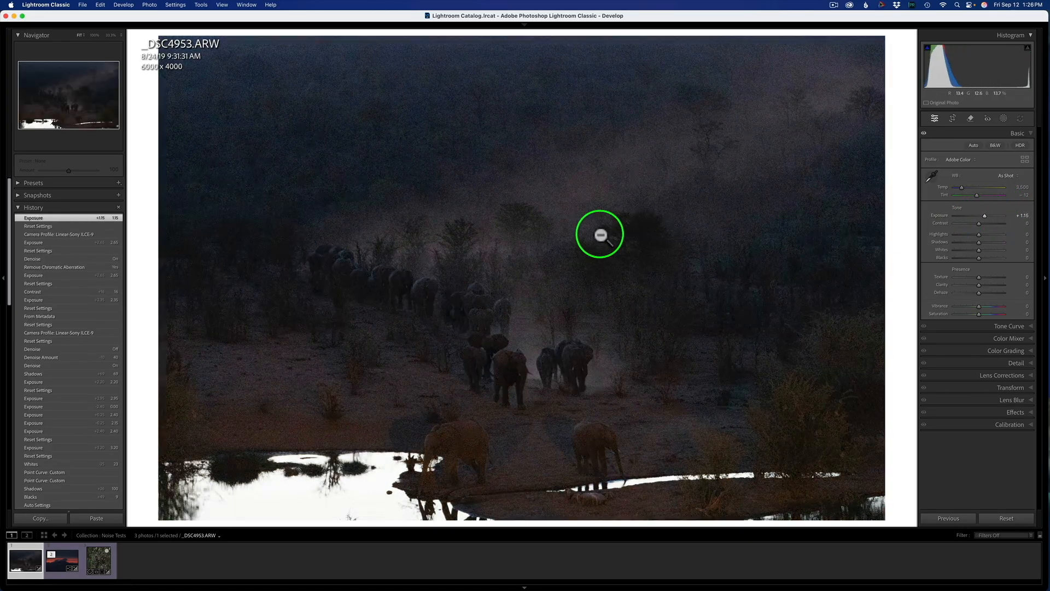
pyautogui.moveTo(986, 214); pyautogui.dragTo(990, 217)
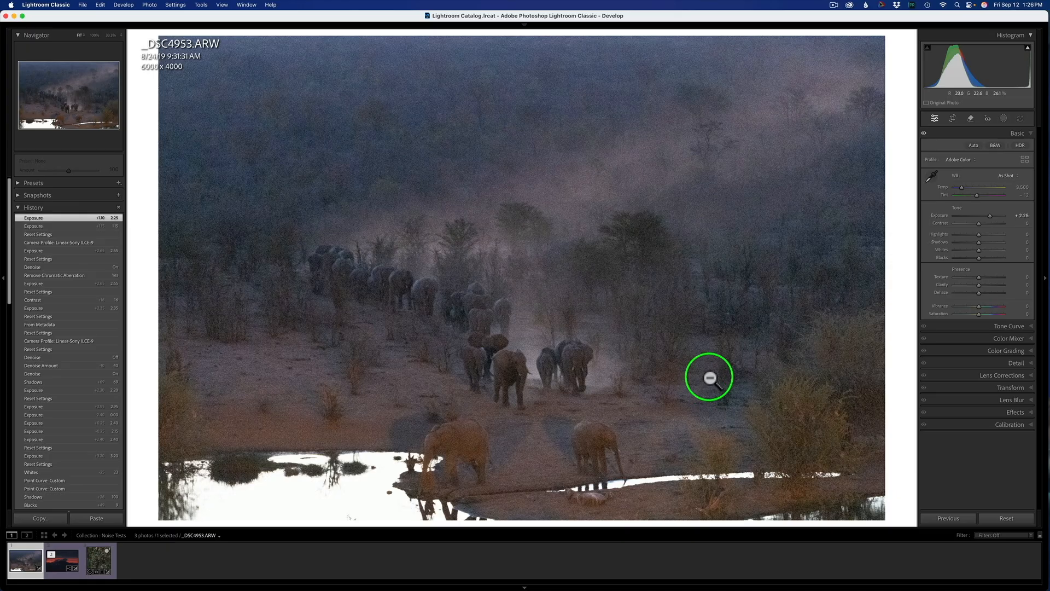
pyautogui.doubleClick(987, 216)
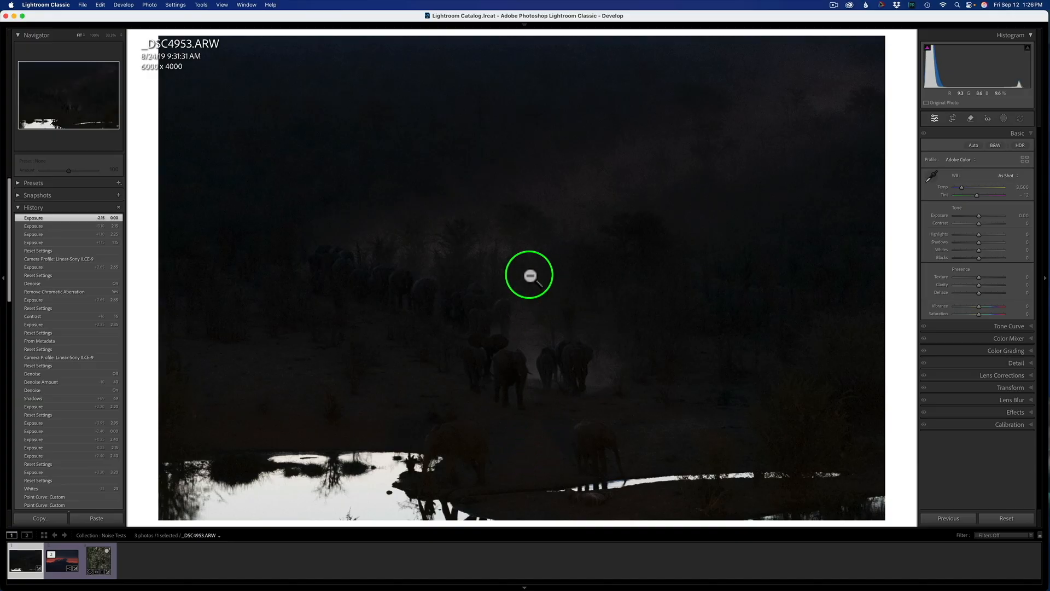
# Step: Send the elephant photo to DxO PureRAW 5 with the Preview and Process plug-in command
pyautogui.click(83, 4)
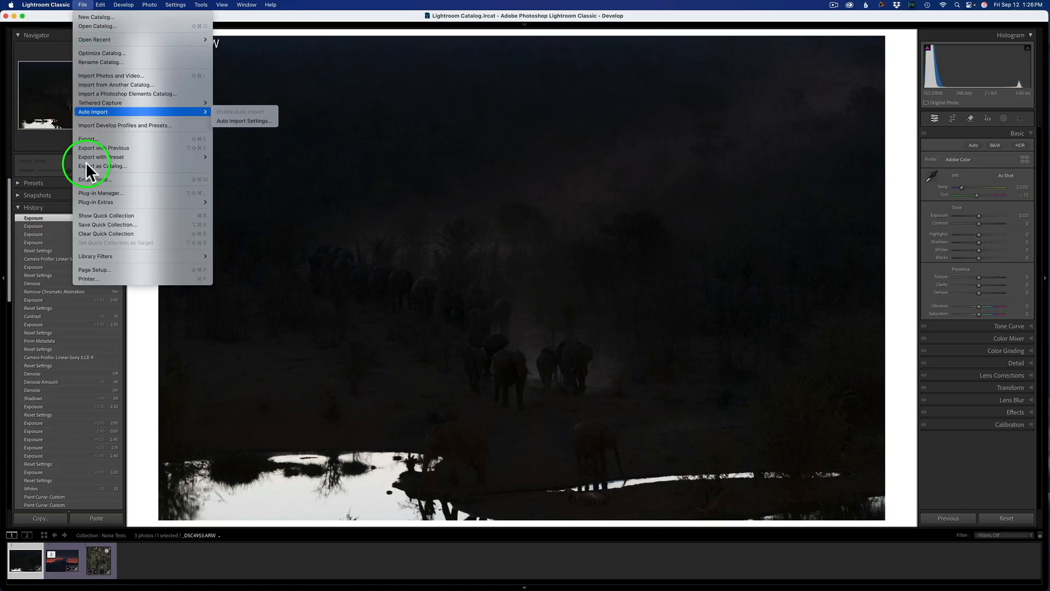
pyautogui.moveTo(99, 201)
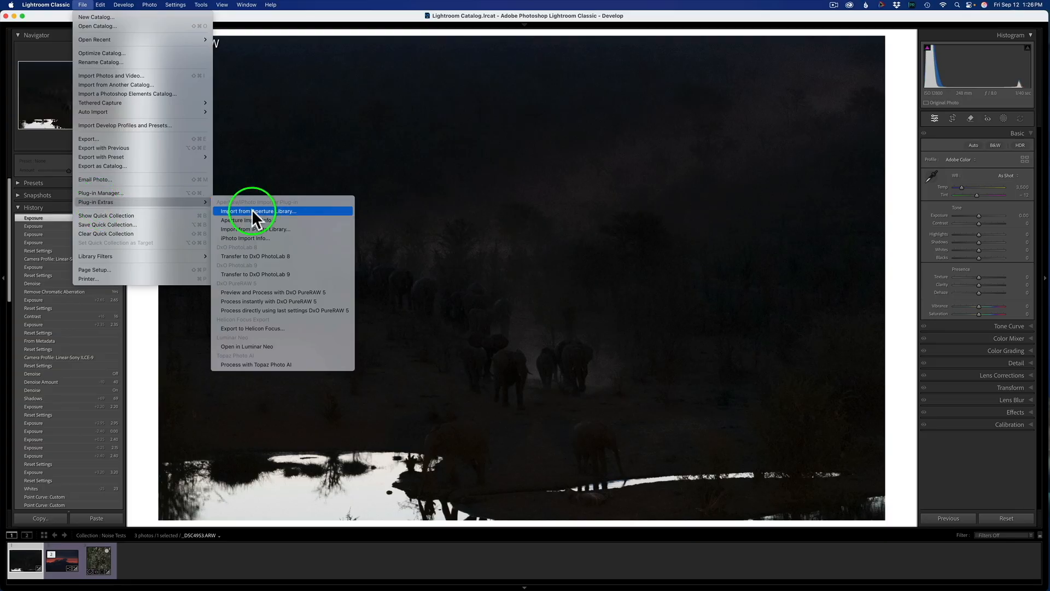
pyautogui.click(248, 292)
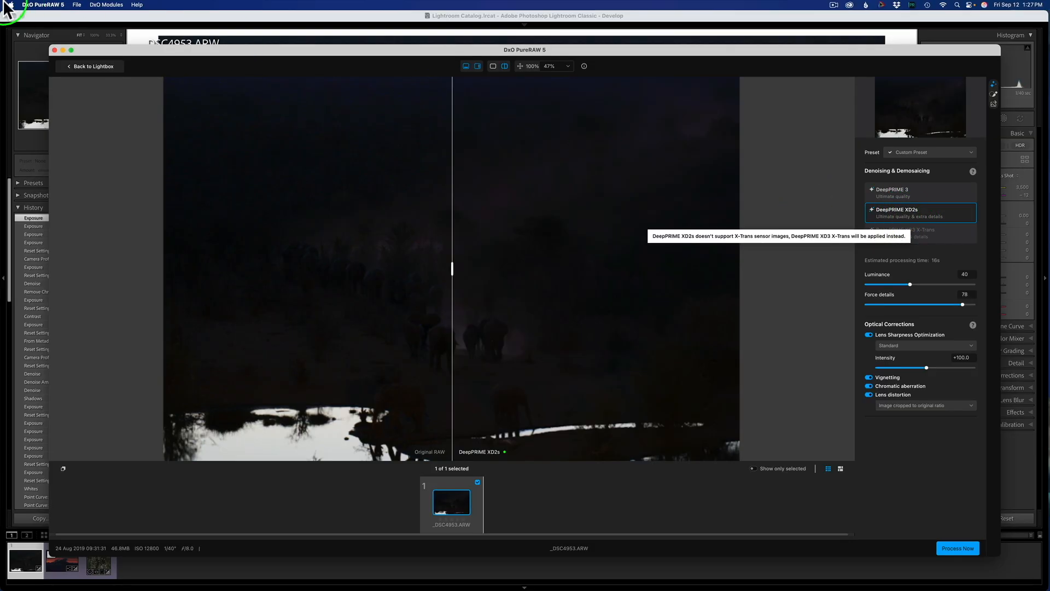
# Step: Check the version information of DxO PureRAW 5, close it, and quit the program to return to Lightroom Classic
pyautogui.click(44, 8)
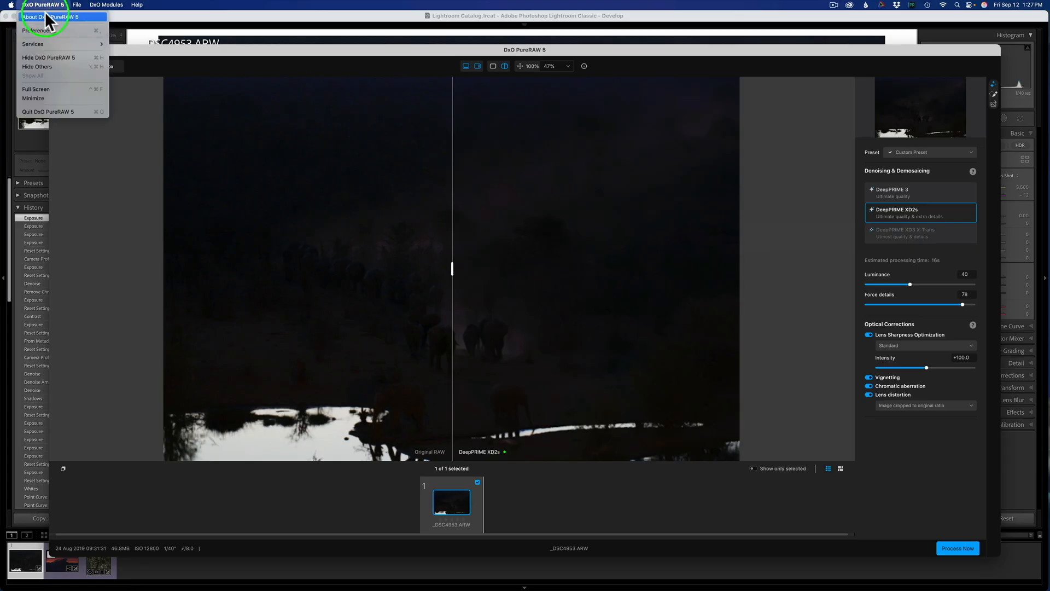
pyautogui.click(47, 18)
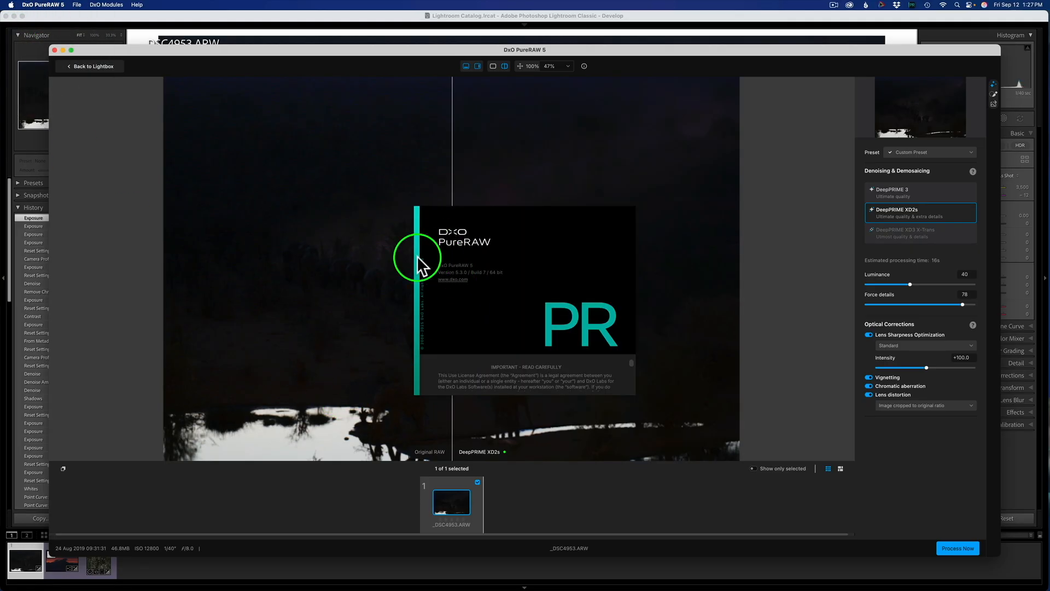
pyautogui.click(319, 291)
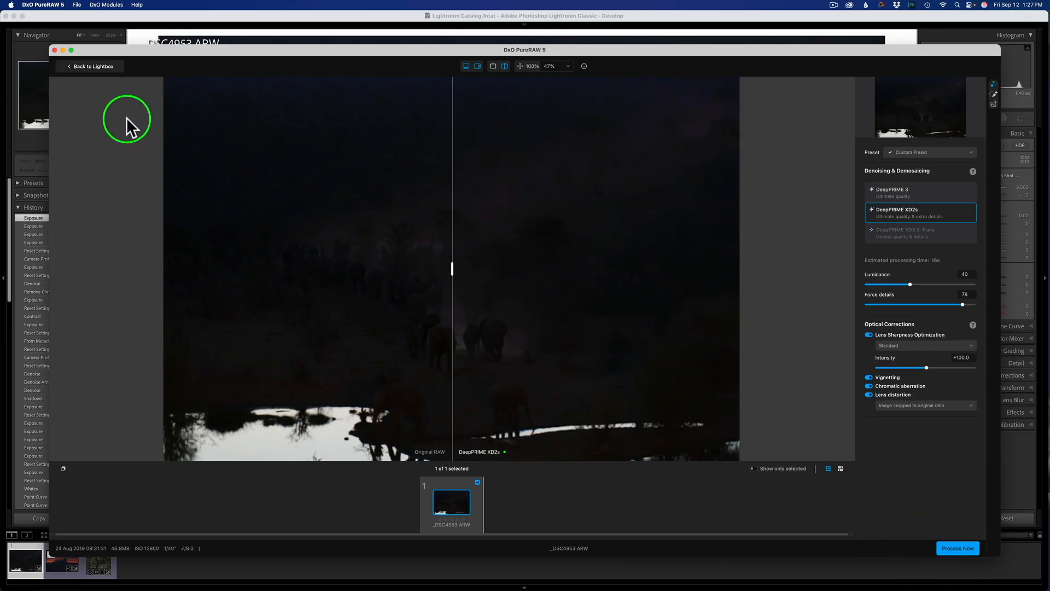
pyautogui.press('super+q')
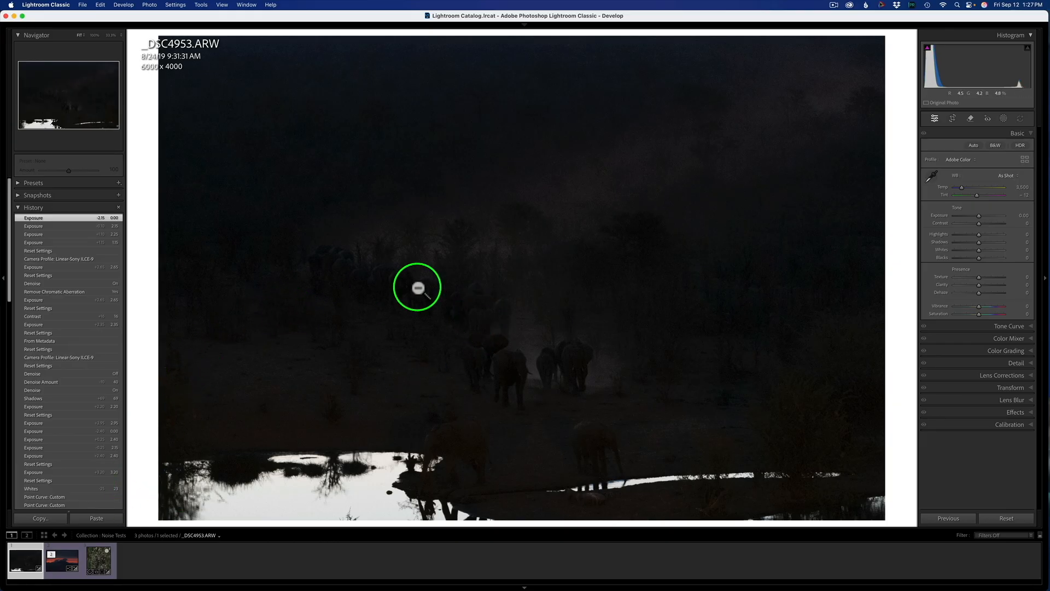
pyautogui.click(534, 269)
pyautogui.click(887, 388)
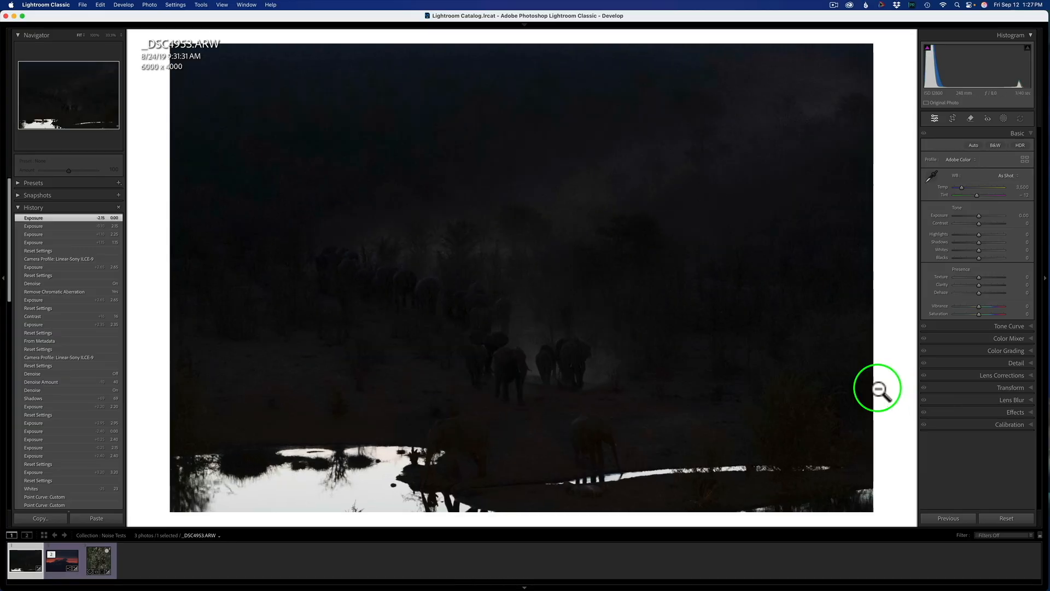
pyautogui.rightClick(524, 255)
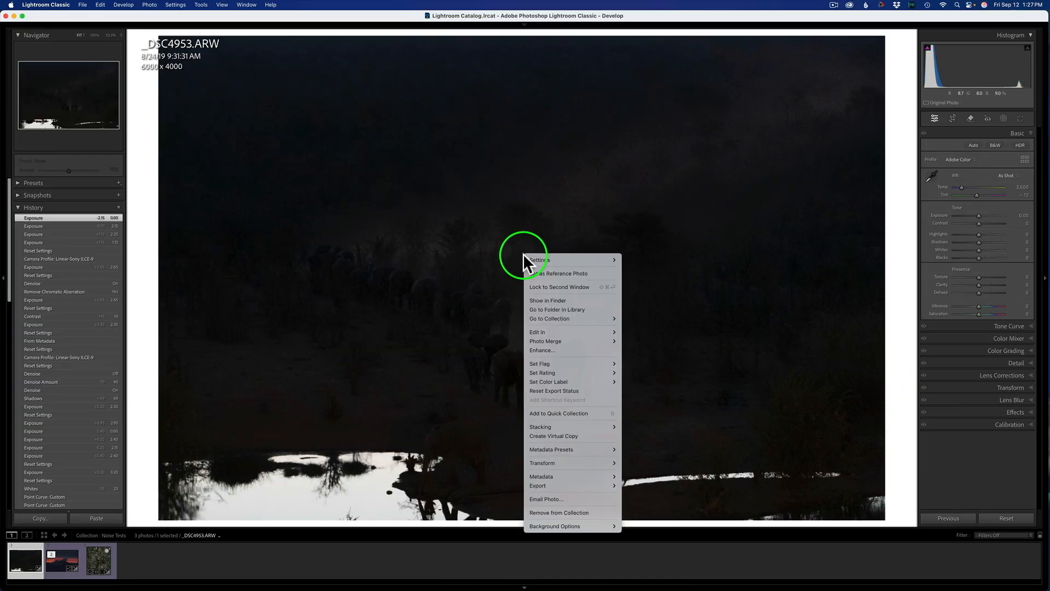
pyautogui.moveTo(534, 332)
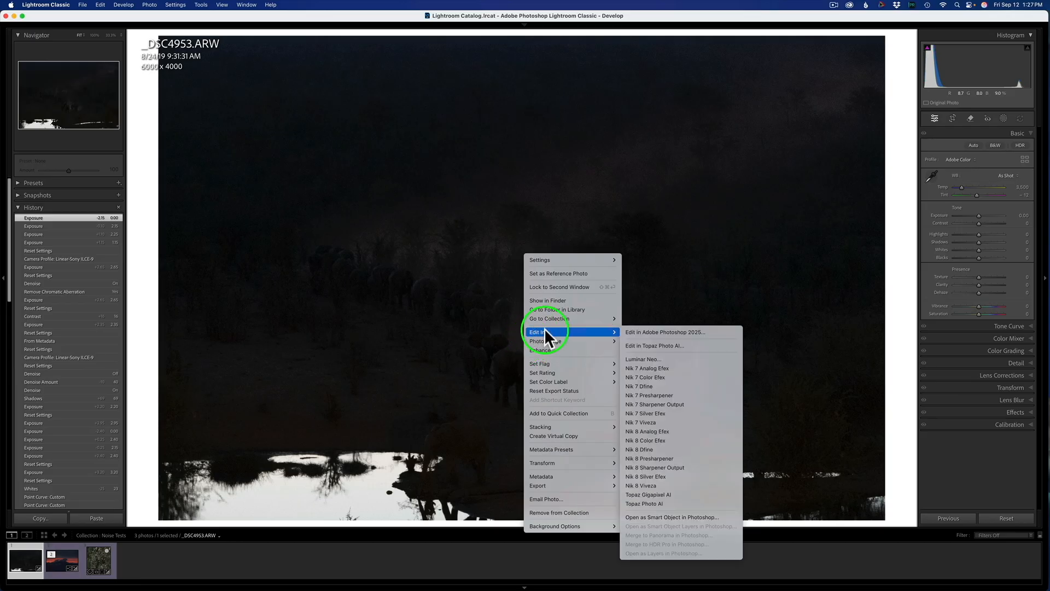
pyautogui.click(687, 502)
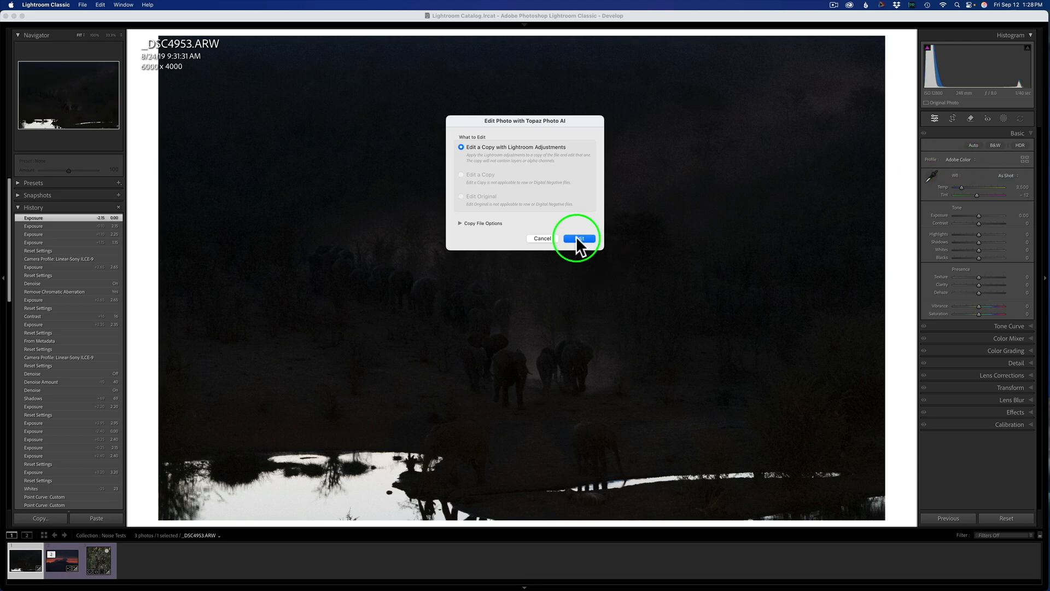
pyautogui.click(548, 235)
# Step: Set the elephant photo's camera profile to Linear-Sony ILCE-9 in the Profile Browser, and close the browser
pyautogui.click(1024, 160)
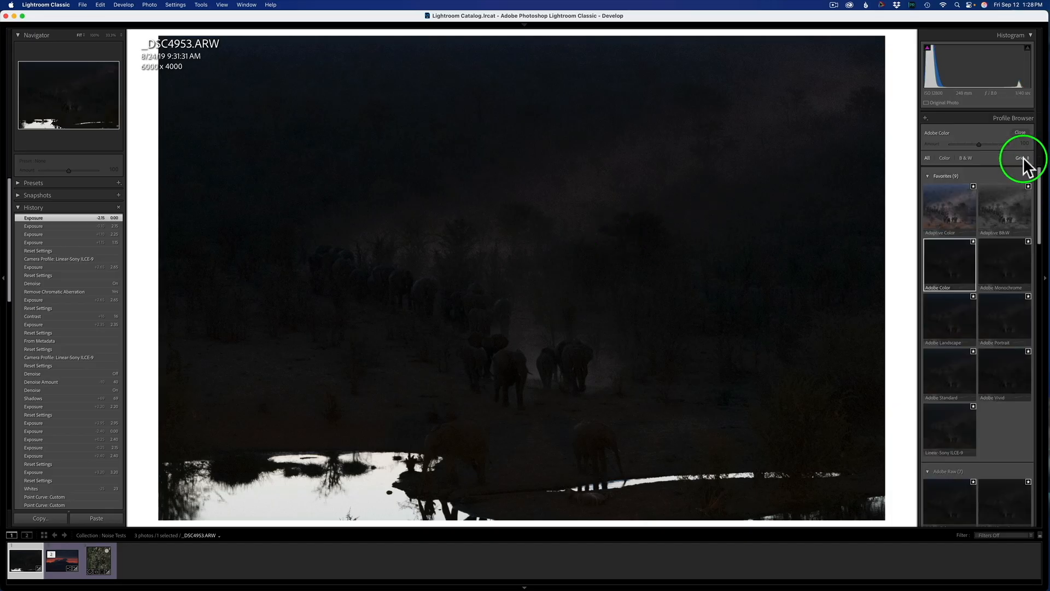
pyautogui.click(937, 424)
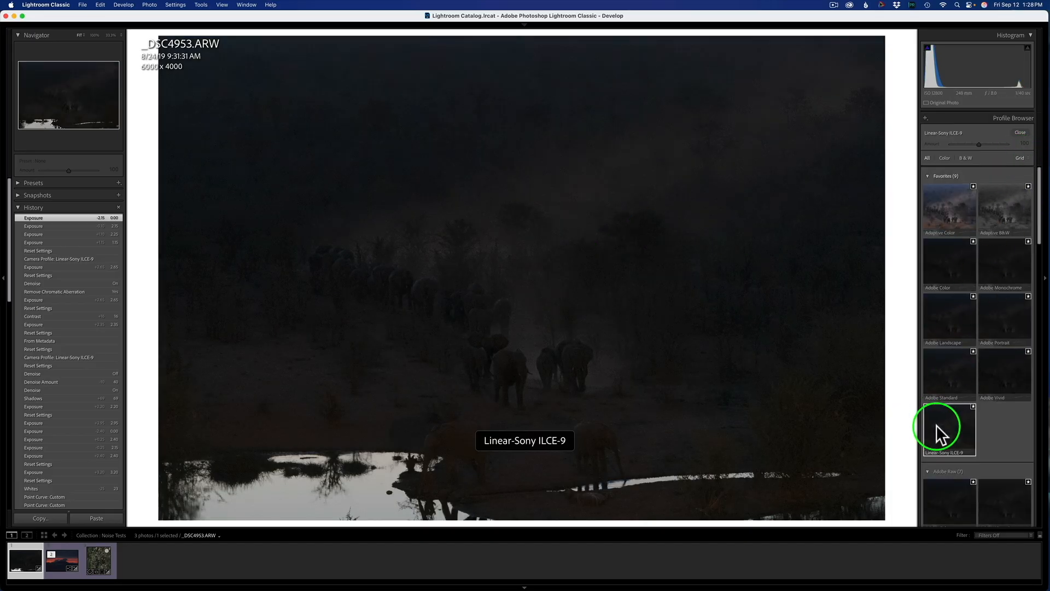
pyautogui.click(1021, 133)
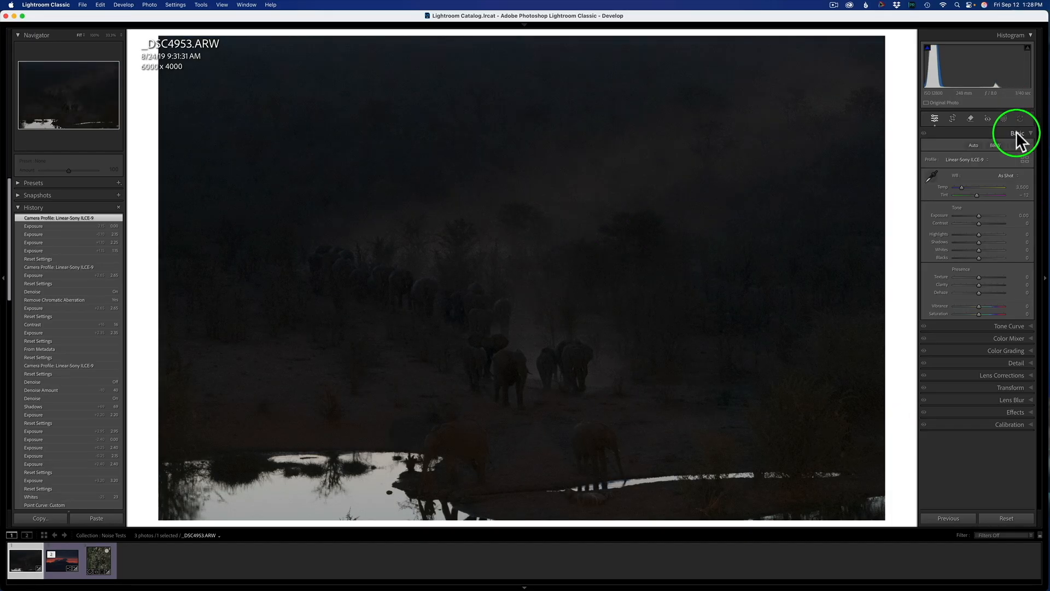
# Step: Open the elephant photo with the linear profile in Adobe Photoshop 2025 for editing
pyautogui.rightClick(542, 214)
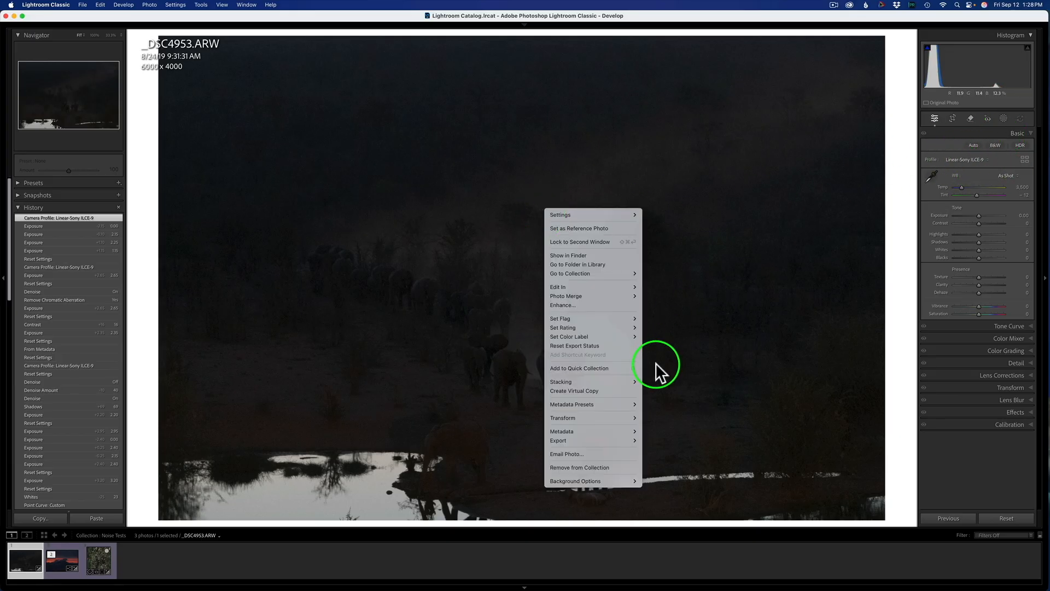
pyautogui.moveTo(607, 318)
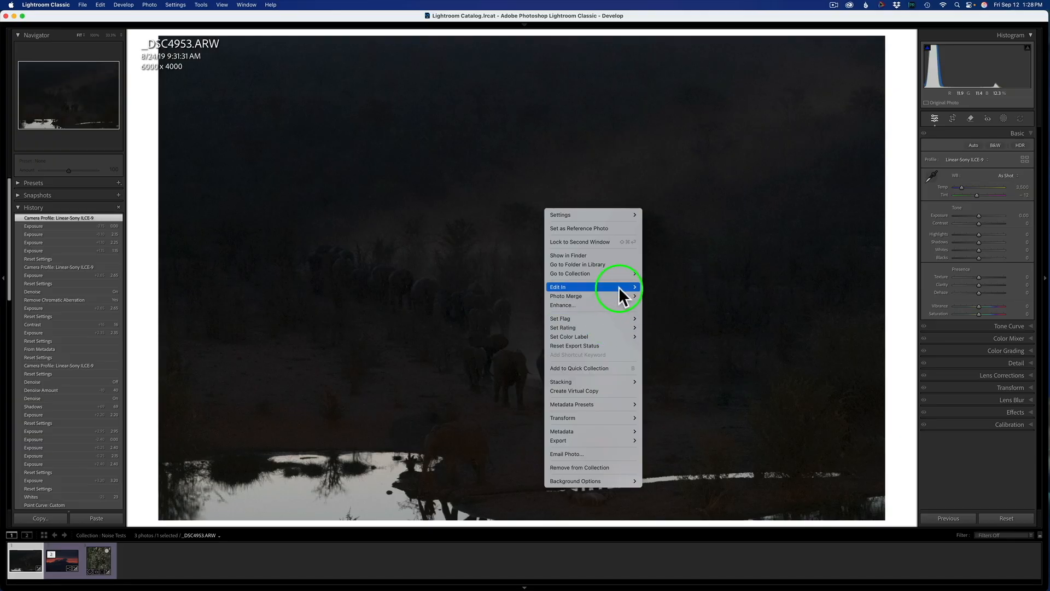
pyautogui.moveTo(619, 287)
pyautogui.click(681, 286)
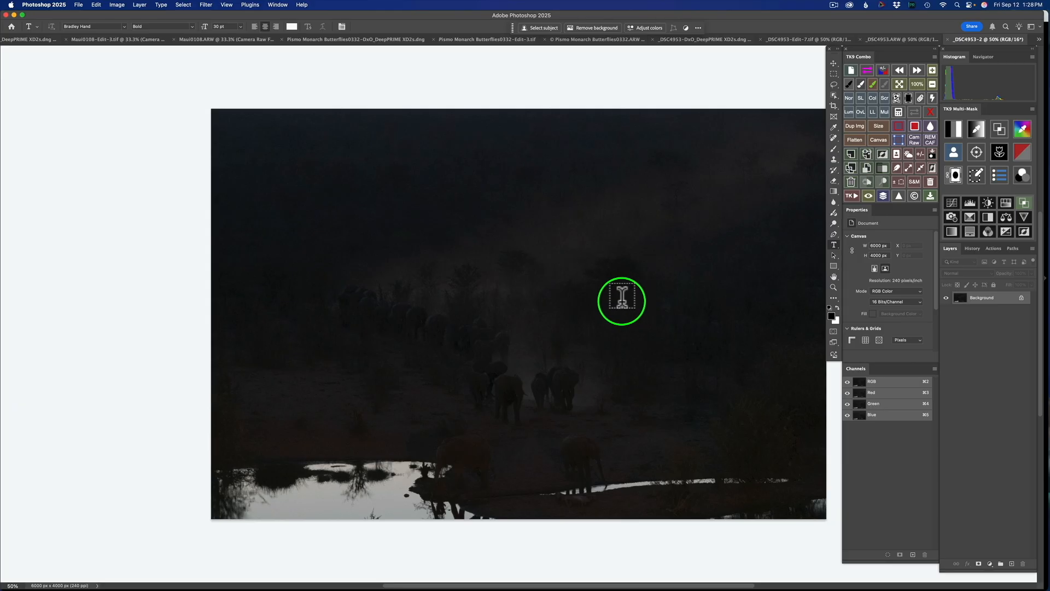
# Step: Cancel quitting Photoshop, minimize its document window, and switch back to Lightroom Classic
pyautogui.press('super+q')
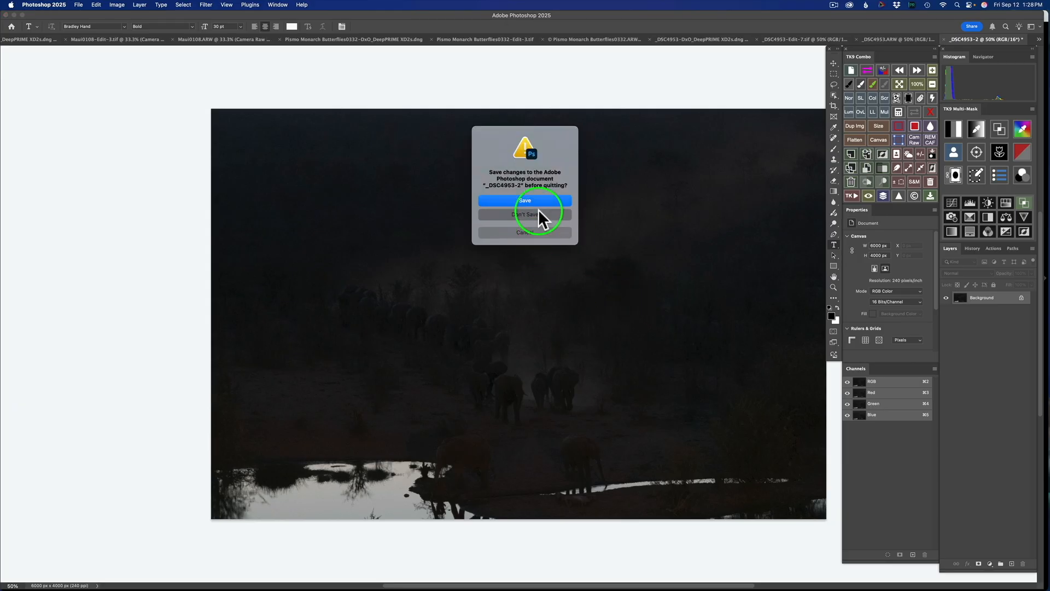
pyautogui.click(529, 234)
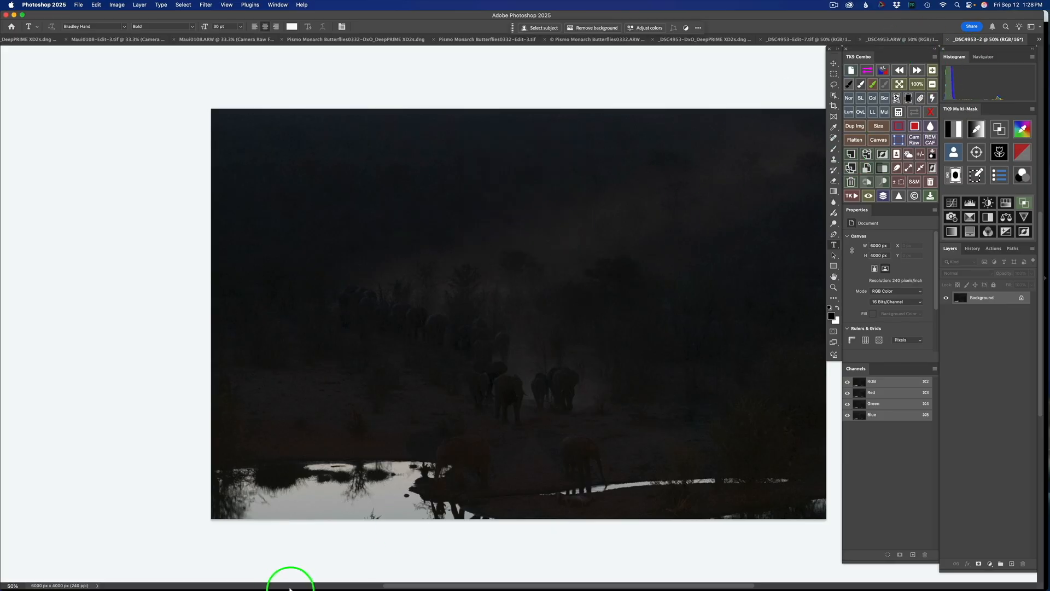
pyautogui.click(14, 15)
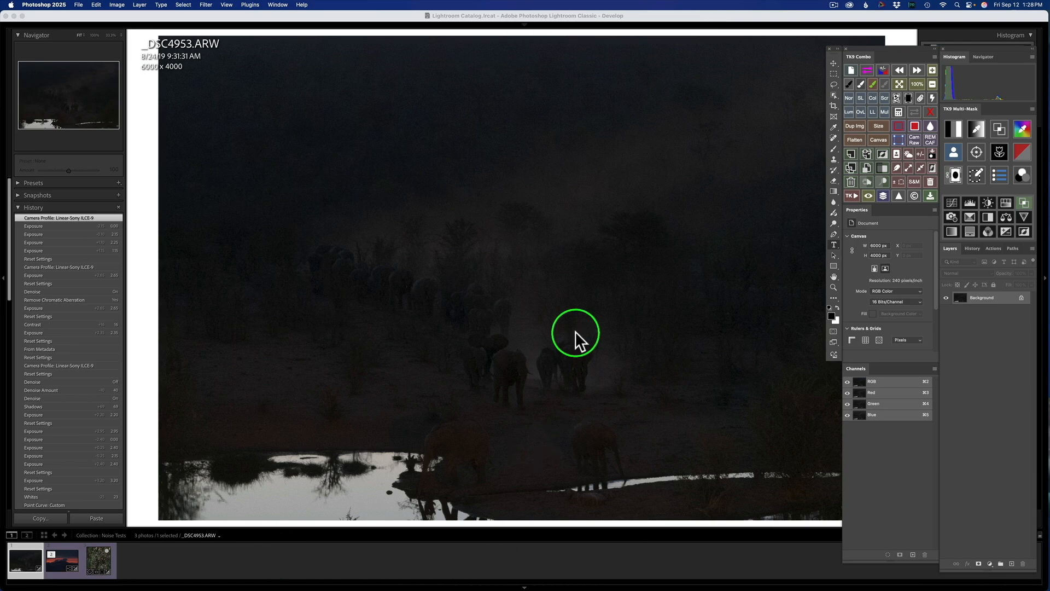
pyautogui.click(574, 336)
# Step: Send the elephant photo to Topaz Photo AI as a copy with Lightroom adjustments
pyautogui.rightClick(530, 333)
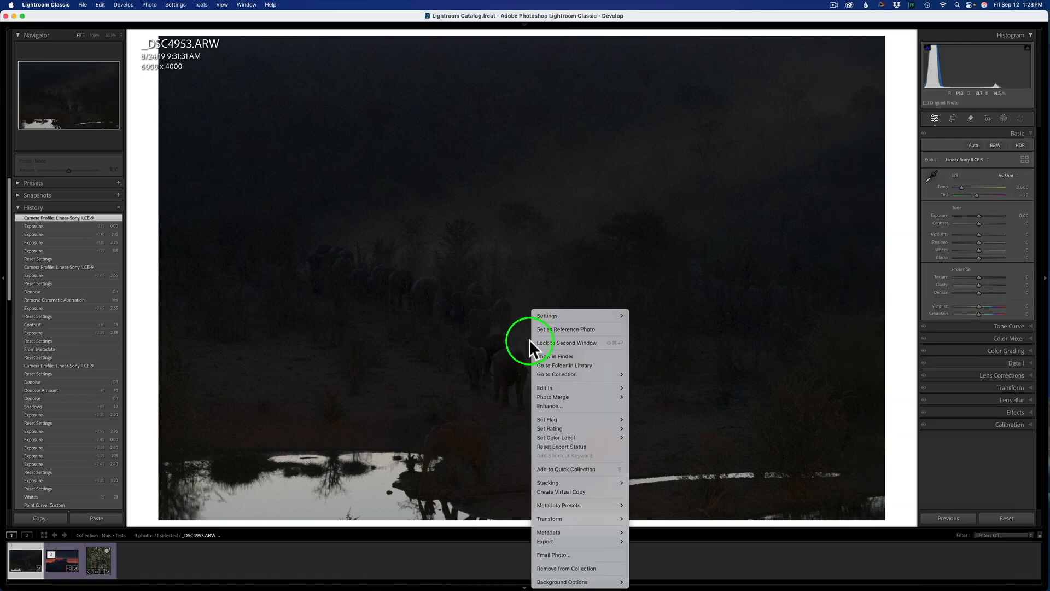
pyautogui.moveTo(553, 387)
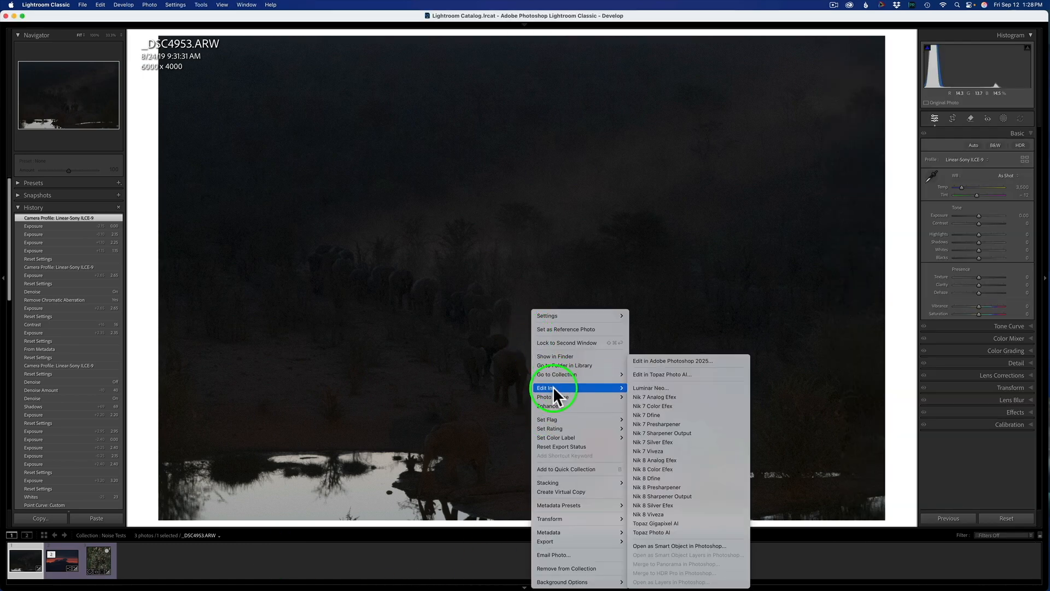
pyautogui.click(678, 531)
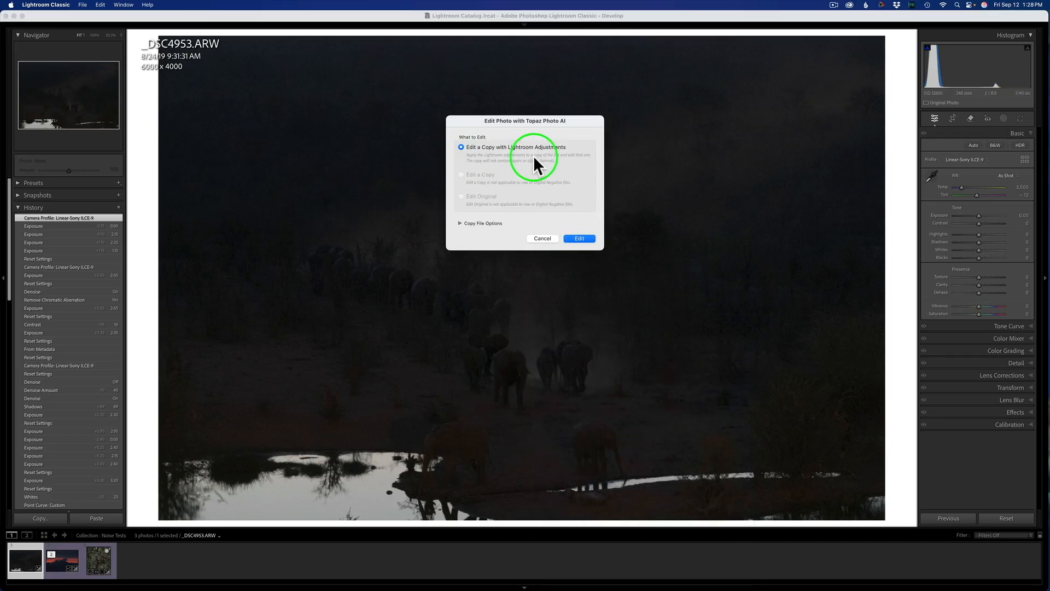
pyautogui.click(573, 238)
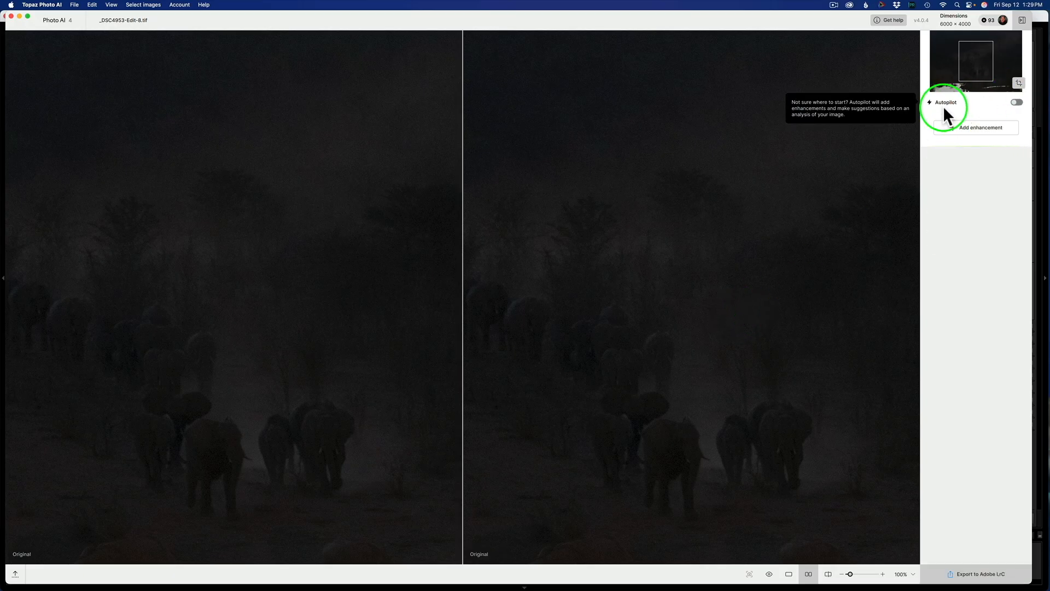
# Step: Turn Autopilot on and back off, and add a Denoise enhancement to the elephant photo
pyautogui.click(1015, 102)
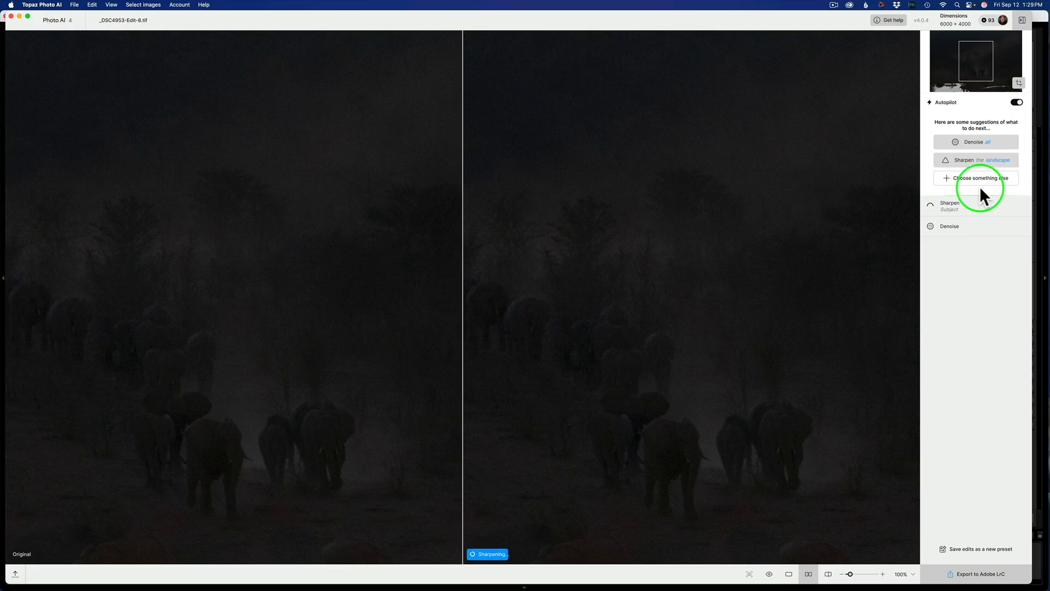
pyautogui.click(1017, 102)
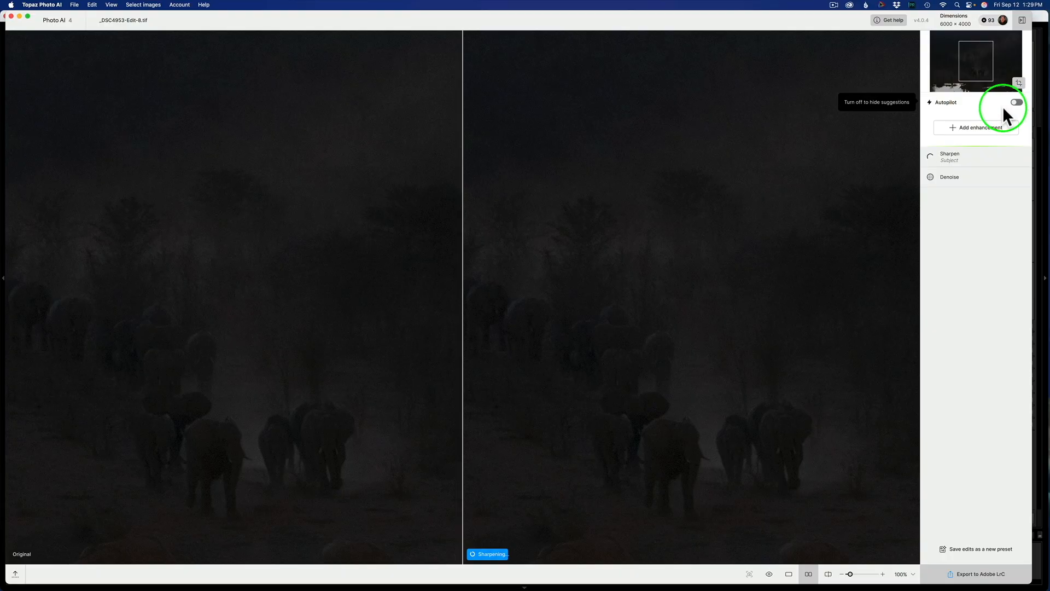
pyautogui.click(982, 127)
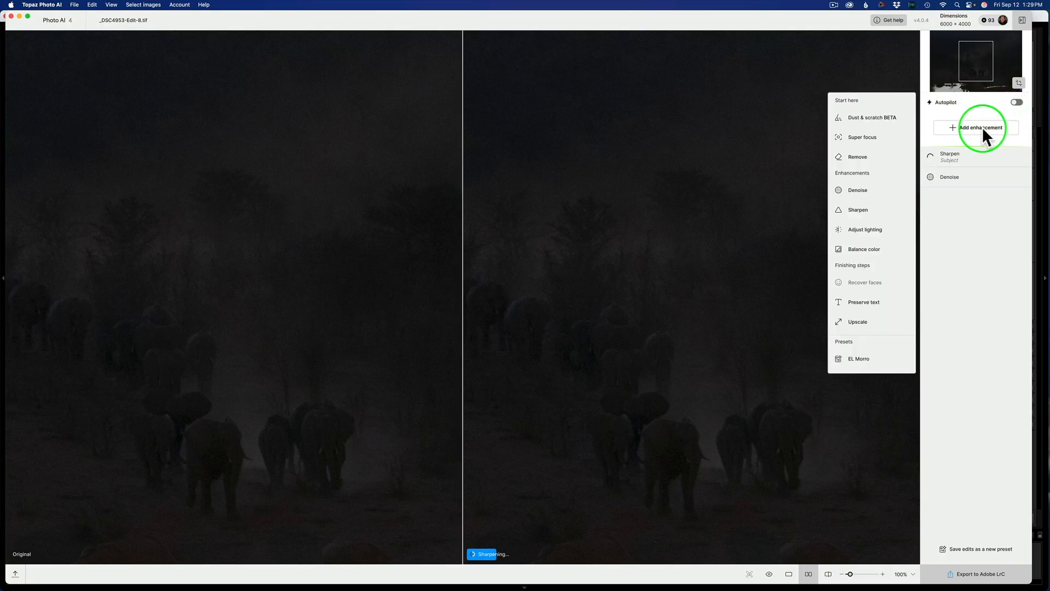
pyautogui.click(869, 192)
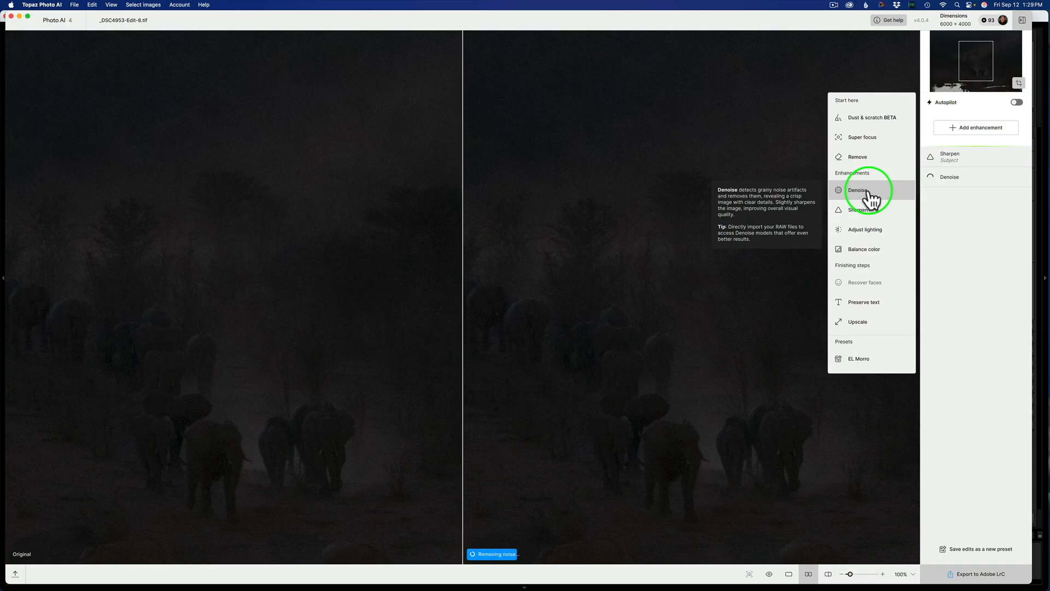
pyautogui.click(870, 192)
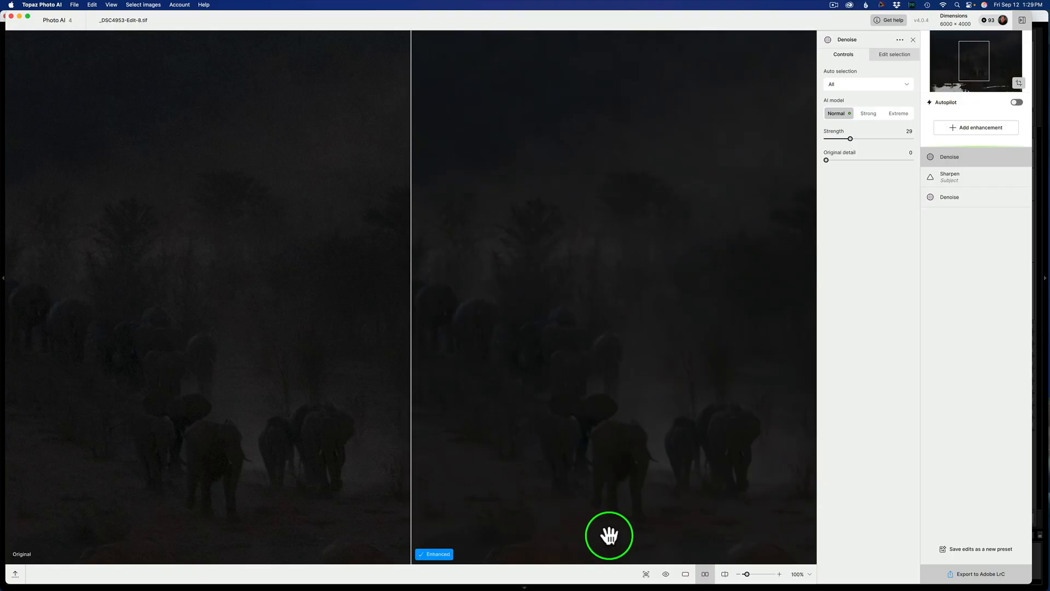
# Step: Quit Topaz Photo AI and return to Lightroom Classic
pyautogui.click(963, 577)
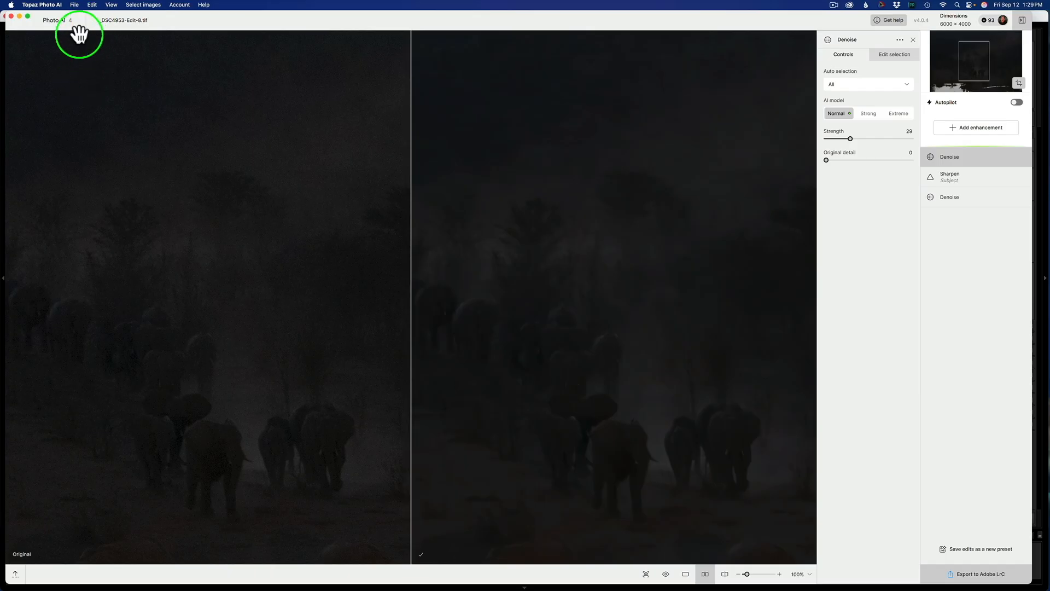
pyautogui.press('super+q')
pyautogui.click(510, 209)
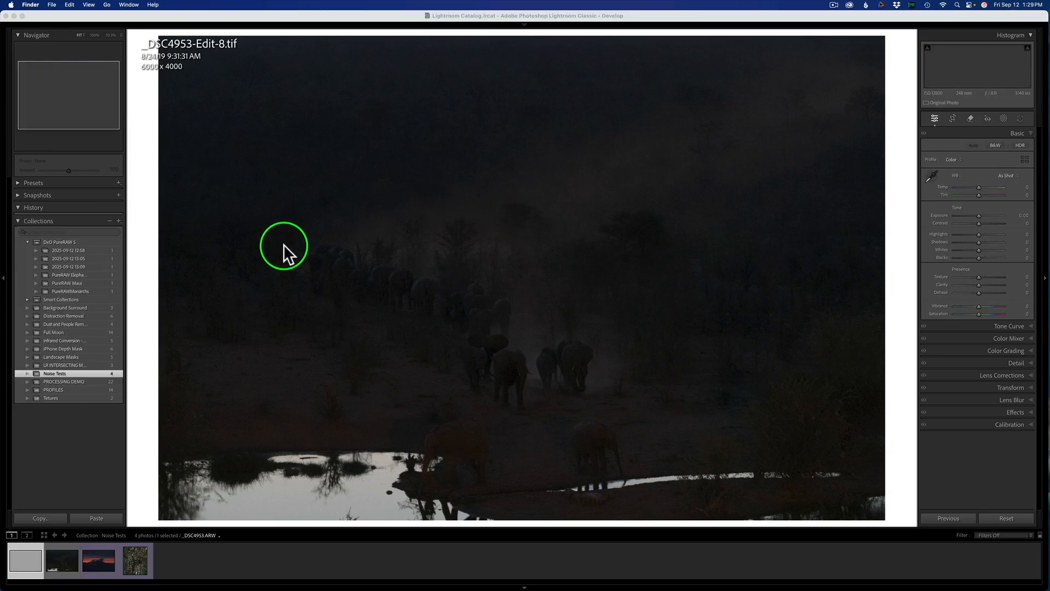
# Step: Raise the exposure of _DSC4953-Edit-8.tif to about +2.95, and open its sharpening and noise reduction settings
pyautogui.moveTo(286, 589)
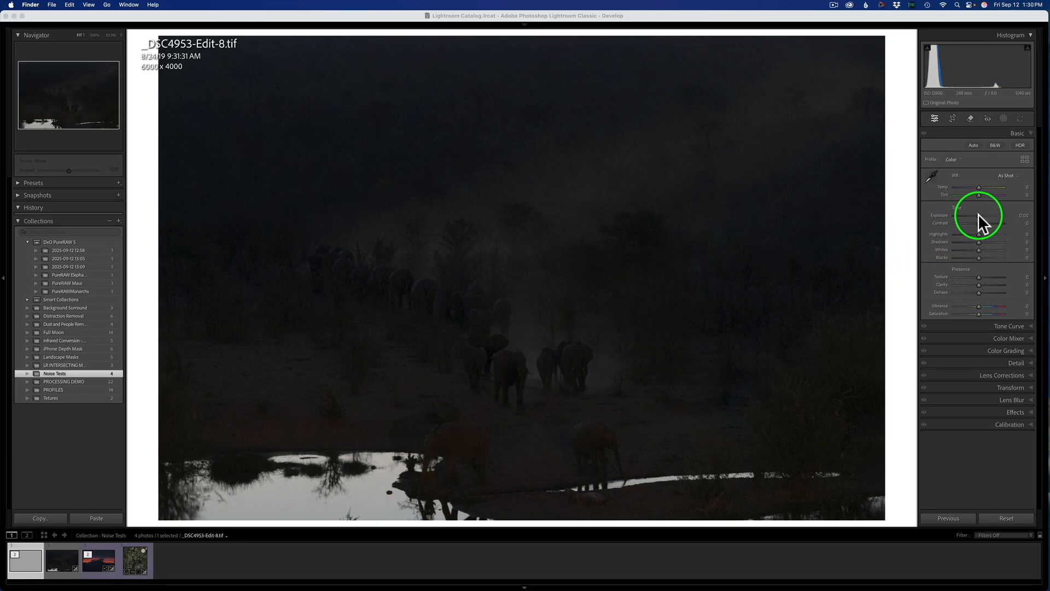
pyautogui.moveTo(977, 215); pyautogui.dragTo(993, 218)
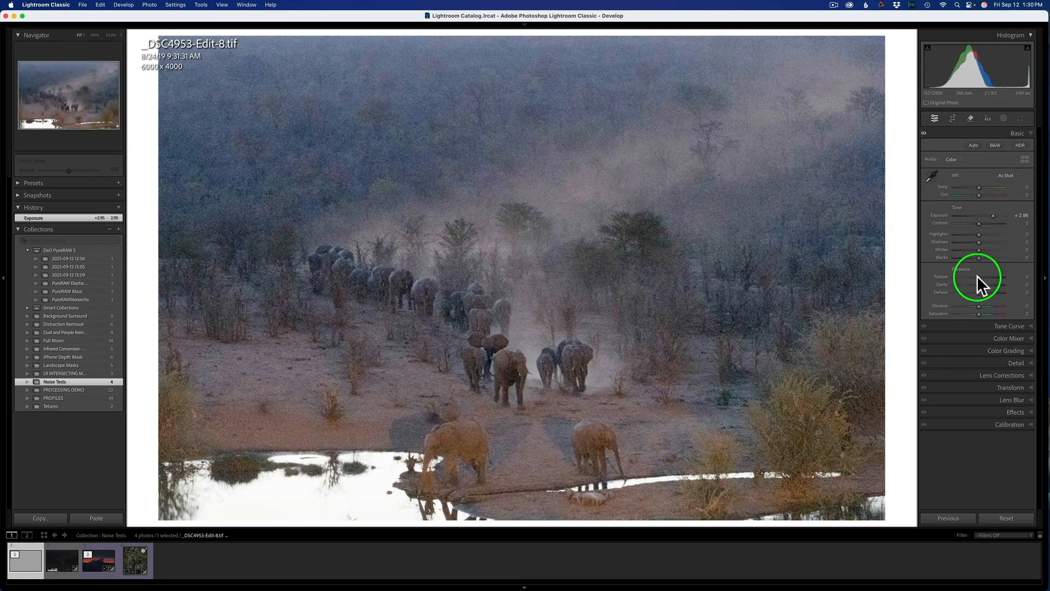
pyautogui.click(967, 363)
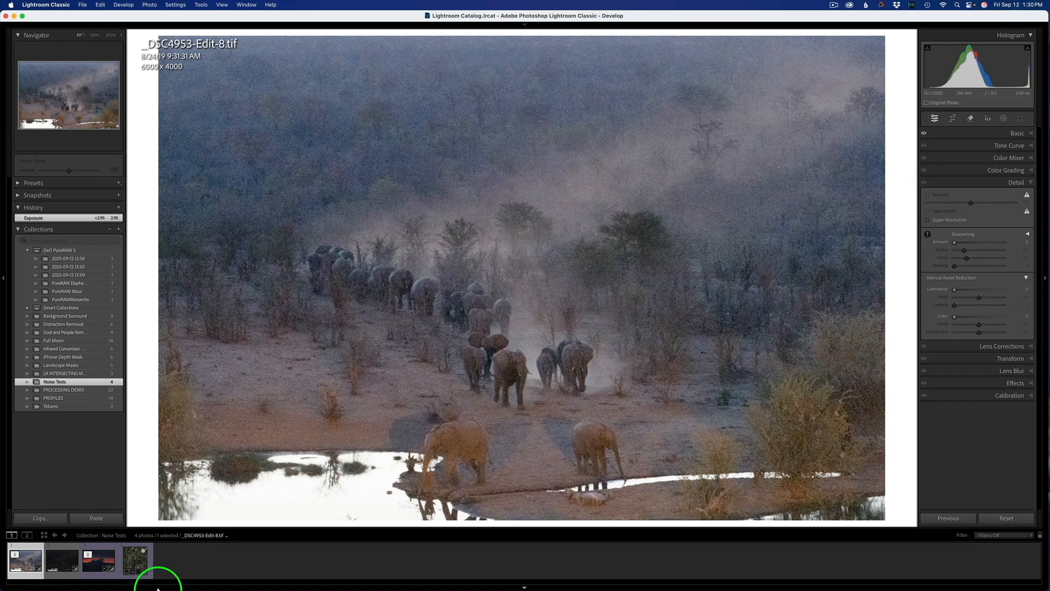
# Step: Compare _DSC4953-Edit-8.tif with the raw elephant photo, and remove the TIFF copy from the Noise Tests collection
pyautogui.click(60, 562)
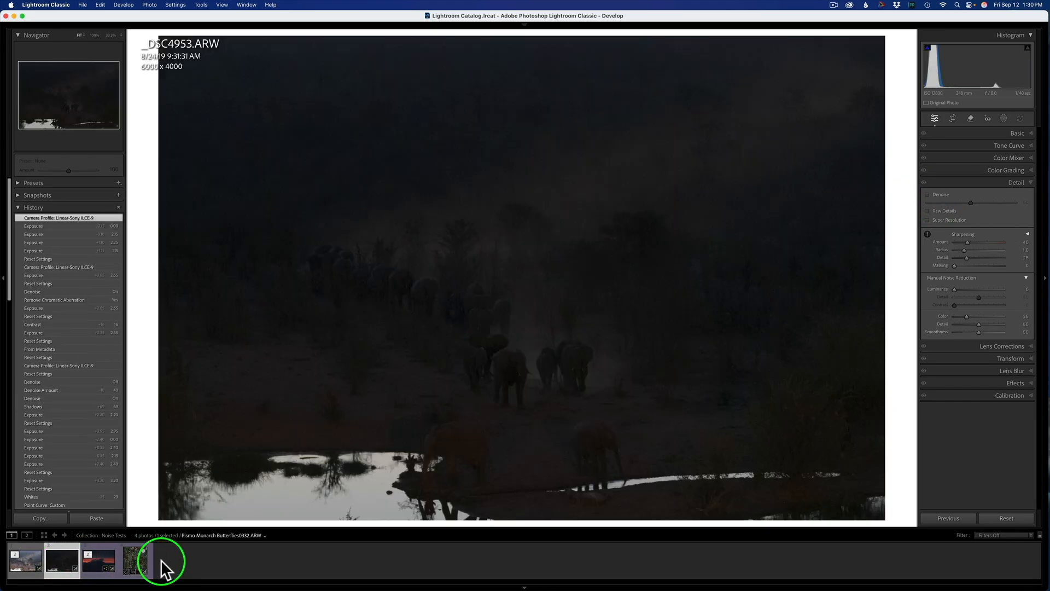
pyautogui.click(26, 564)
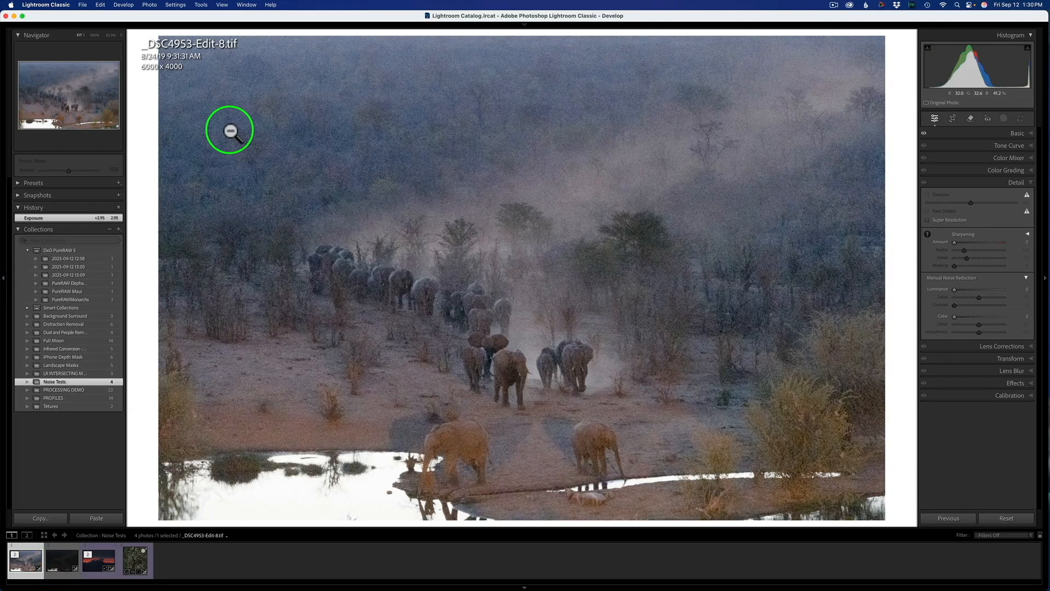
pyautogui.press('Delete')
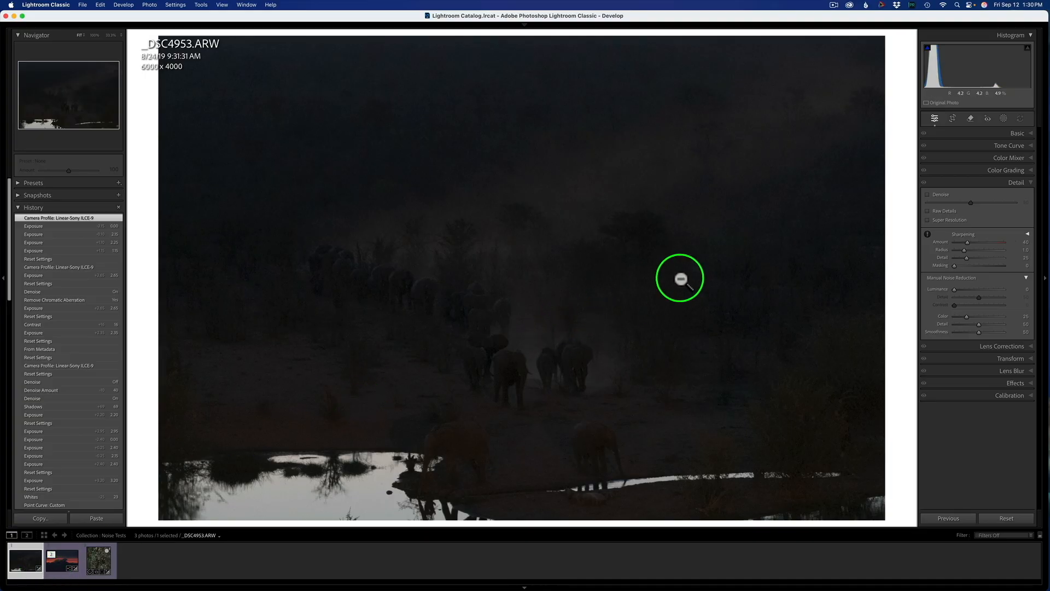
# Step: Raise the raw elephant photo's exposure to +2.85, apply Denoise, and set its amount to about 45
pyautogui.click(983, 132)
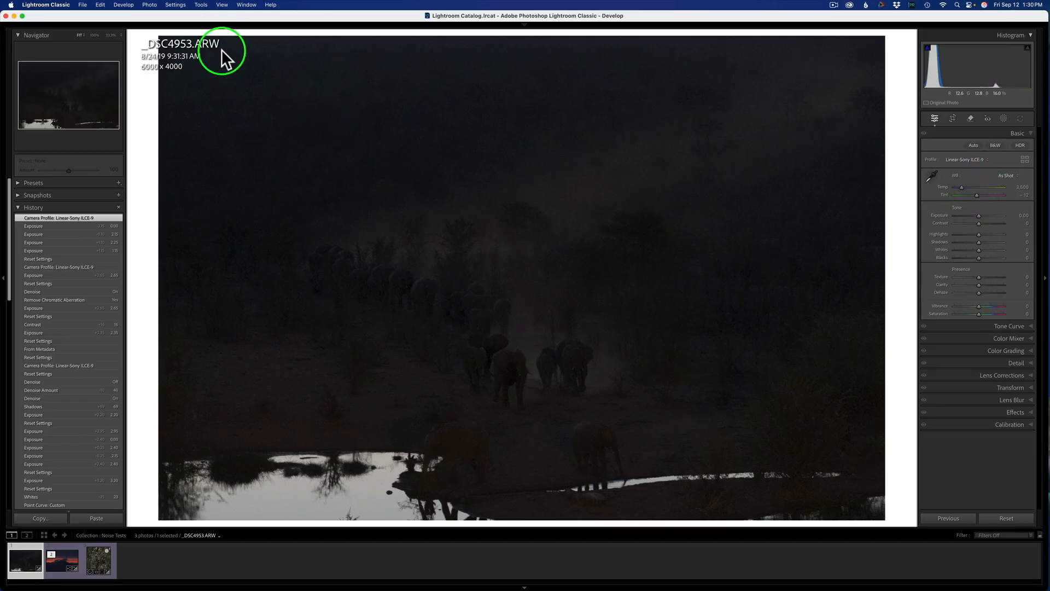
pyautogui.moveTo(978, 216); pyautogui.dragTo(991, 218)
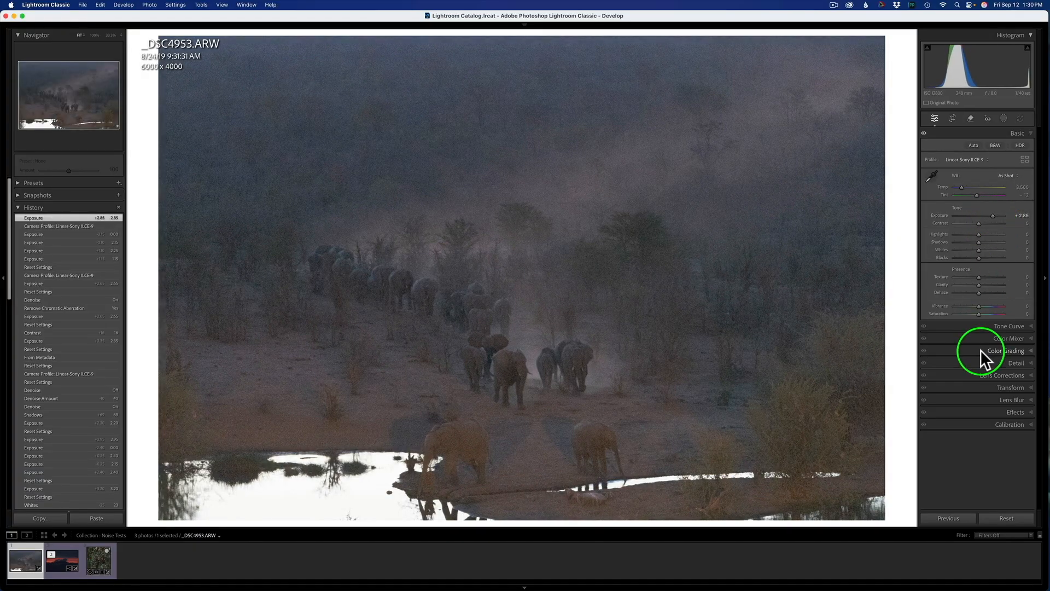
pyautogui.click(977, 361)
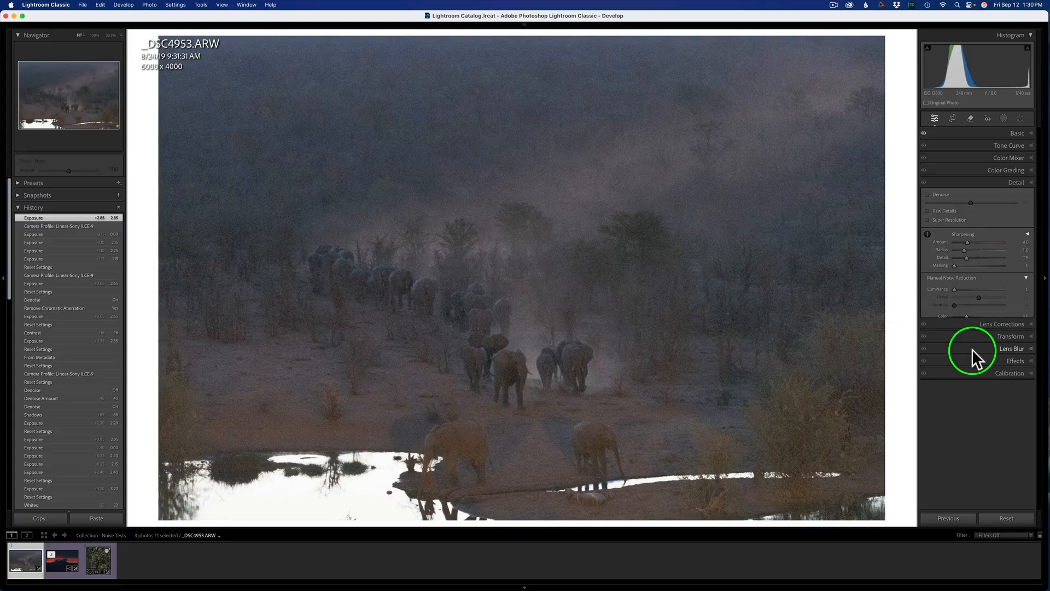
pyautogui.click(924, 199)
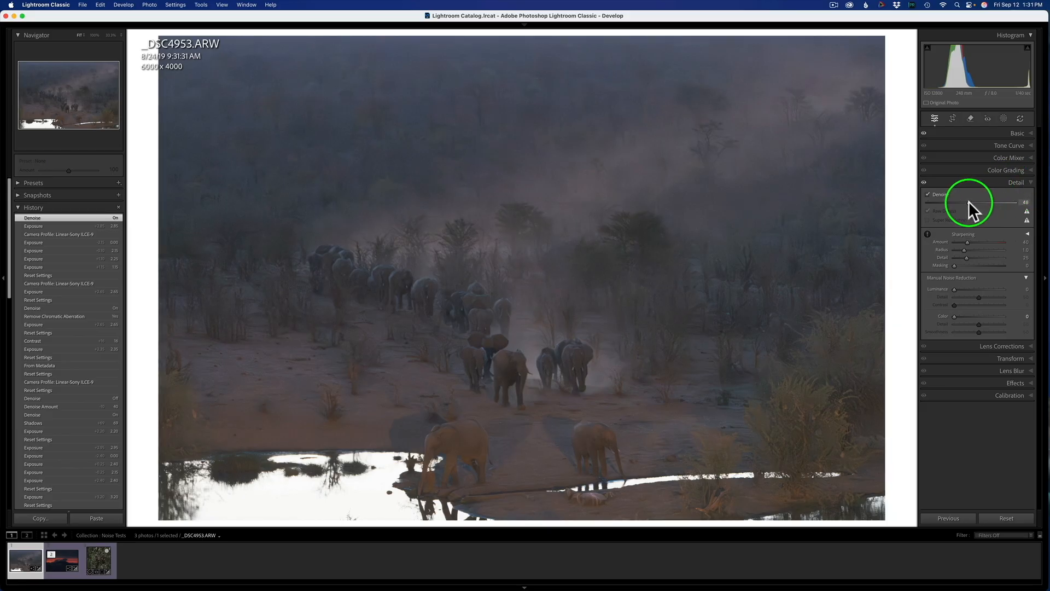
pyautogui.moveTo(967, 201); pyautogui.dragTo(967, 202)
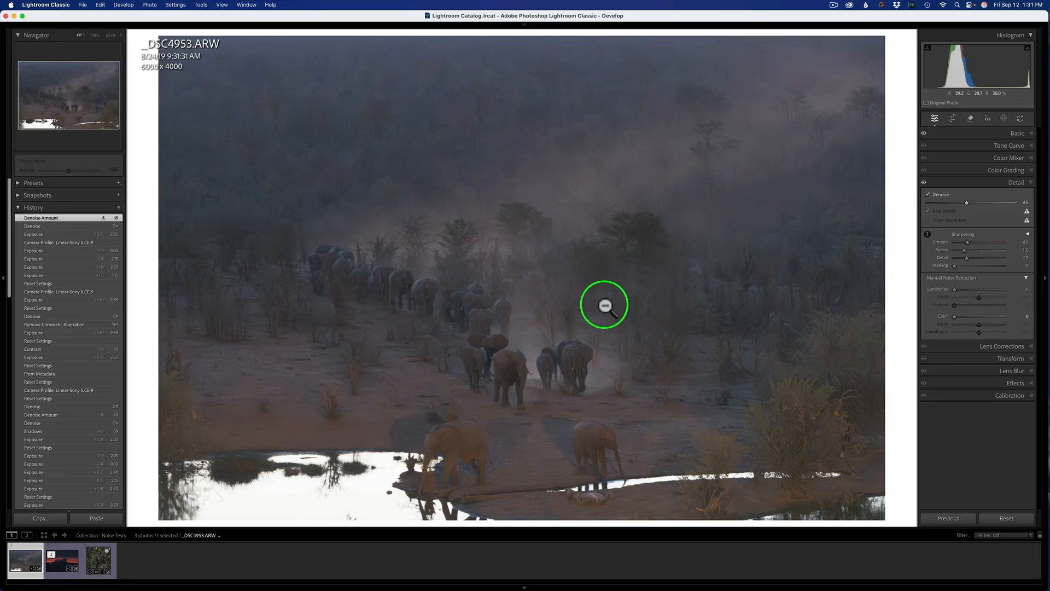
# Step: Switch to Photoshop 2025 and compare the elephant versions _DSC4953.ARW, _DSC4953-DxO_DeepPRIME XD2s.dng and _DSC4953-Edit-7.tif at 50% zoom
pyautogui.moveTo(383, 588)
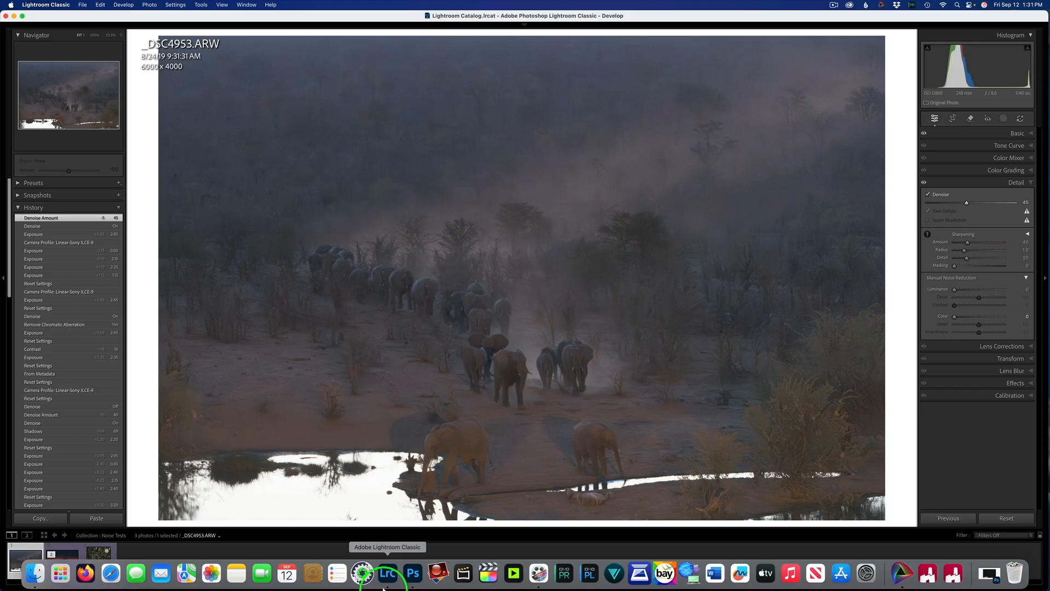
pyautogui.click(415, 581)
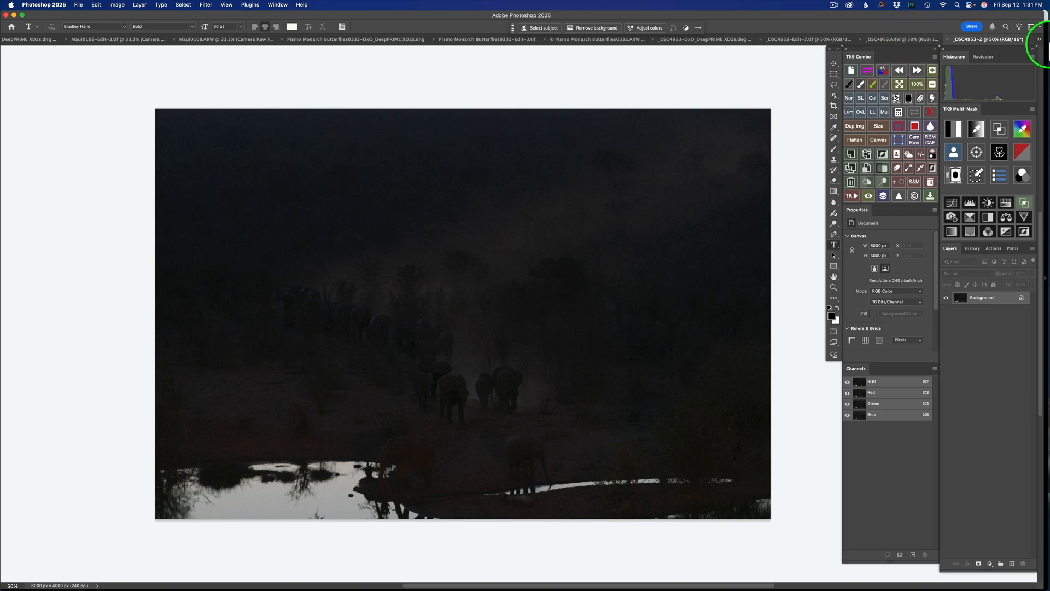
pyautogui.click(890, 38)
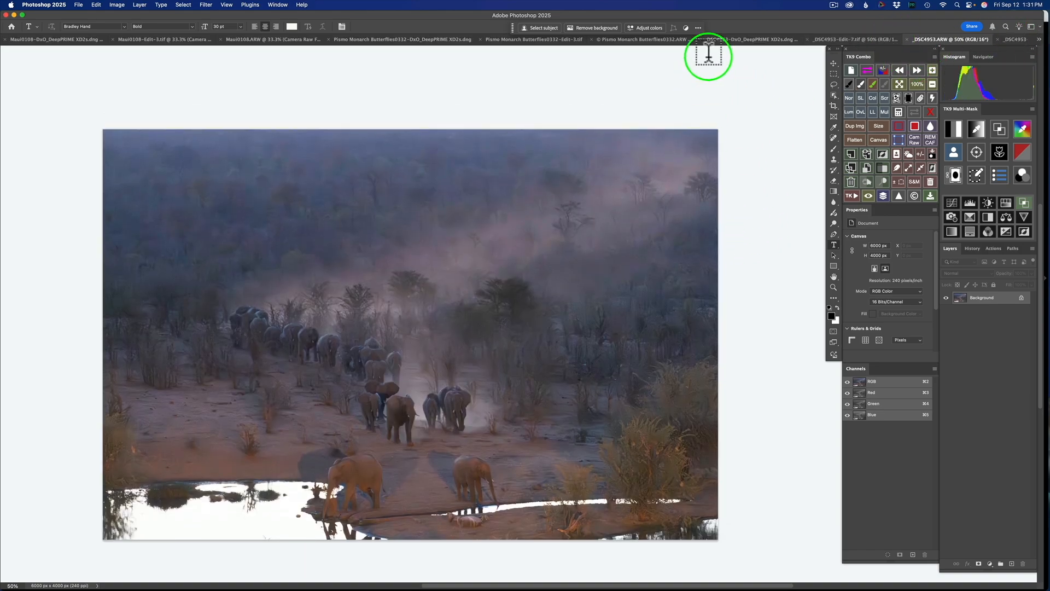
pyautogui.click(739, 37)
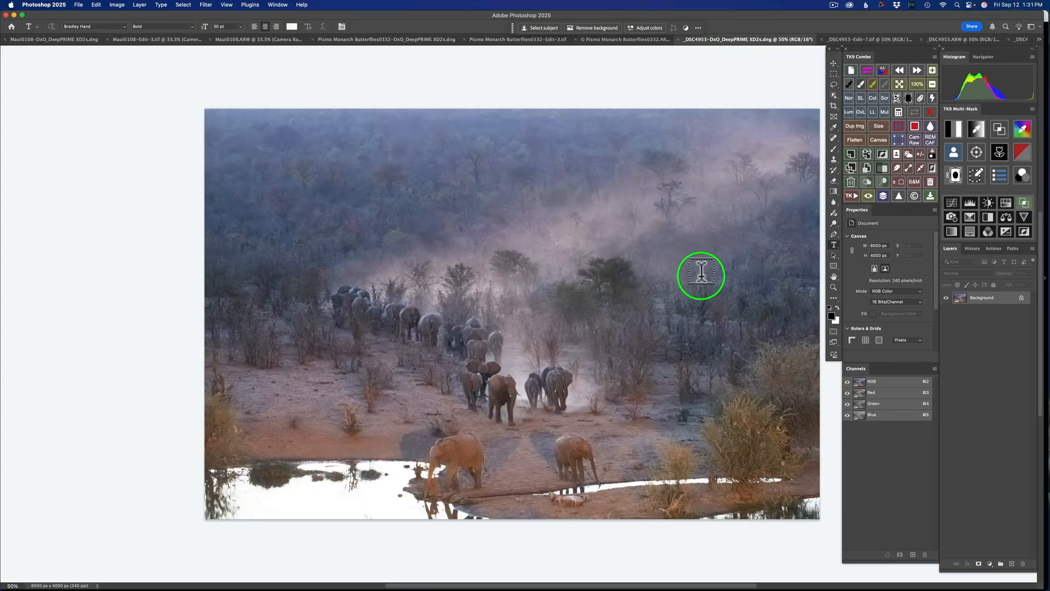
pyautogui.hscroll(3, 701, 271)
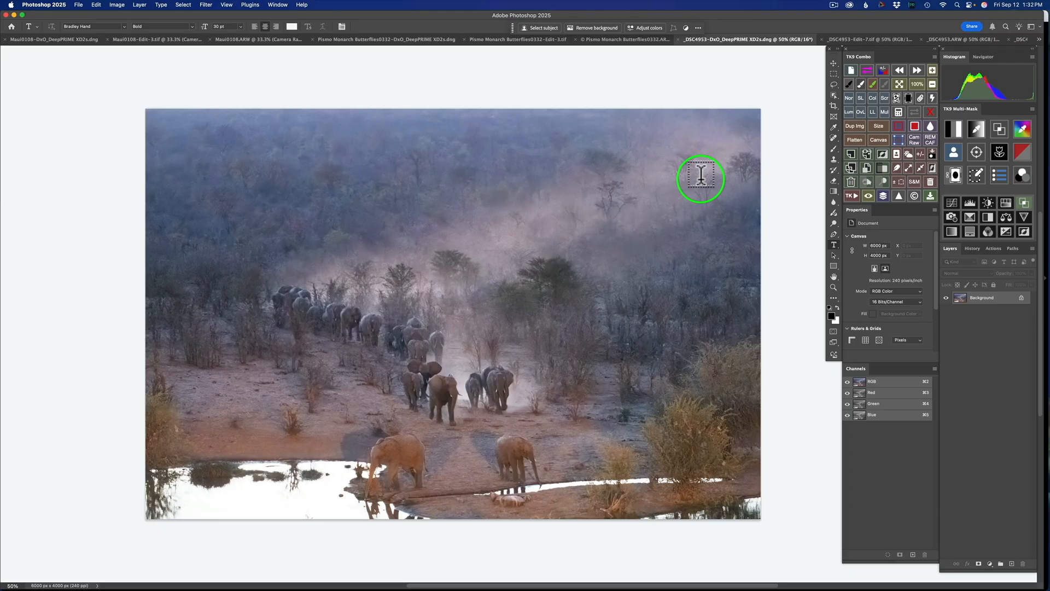
pyautogui.click(854, 38)
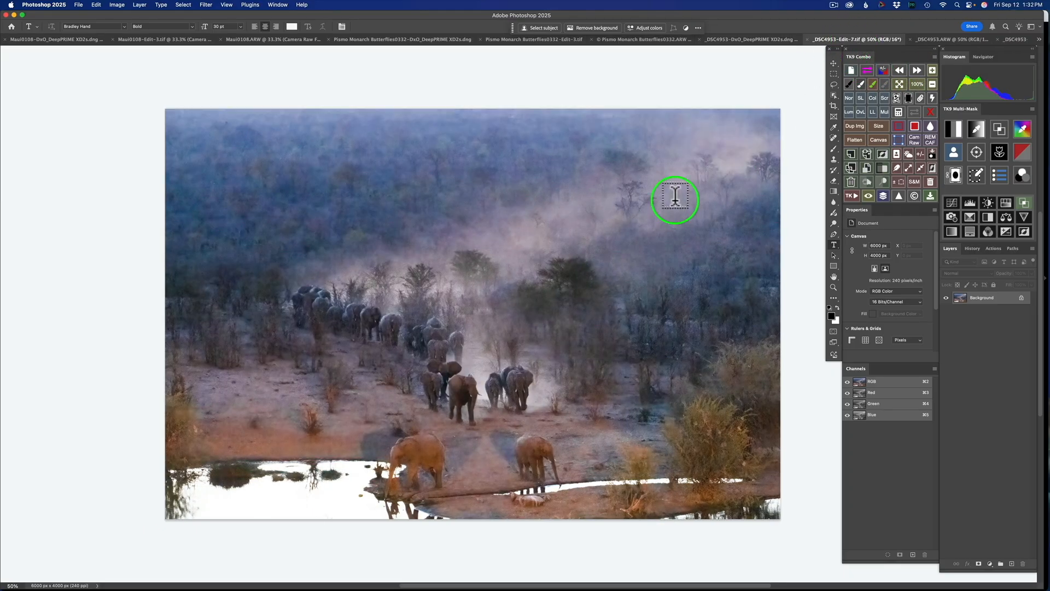
pyautogui.hscroll(3, 651, 235)
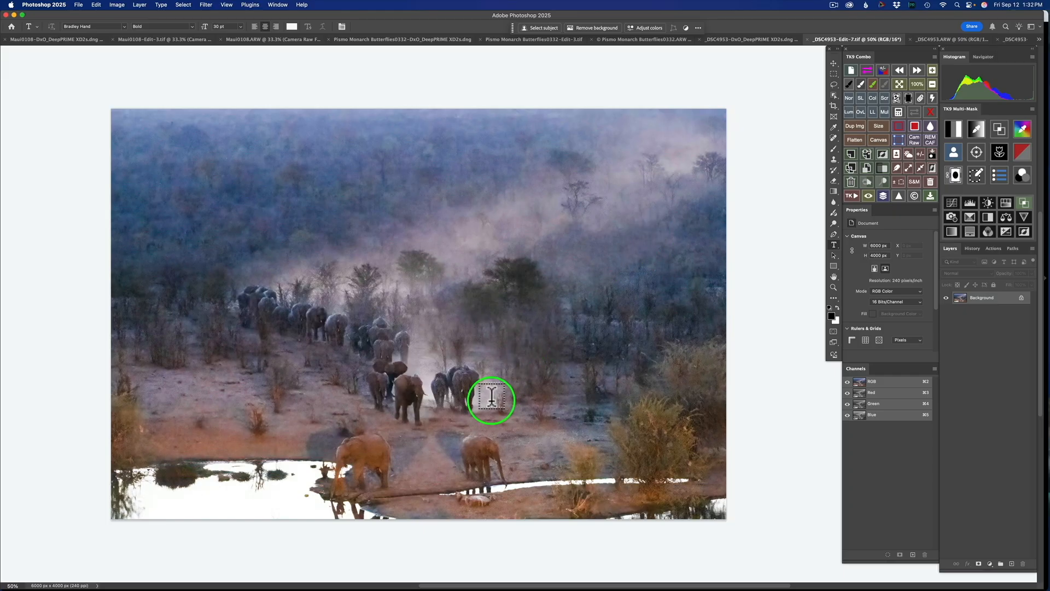
# Step: Compare the elephant versions _DSC4953-Edit-7.tif, _DSC4953-DxO_DeepPRIME XD2s.dng and _DSC4953.ARW at 100% zoom
pyautogui.click(917, 85)
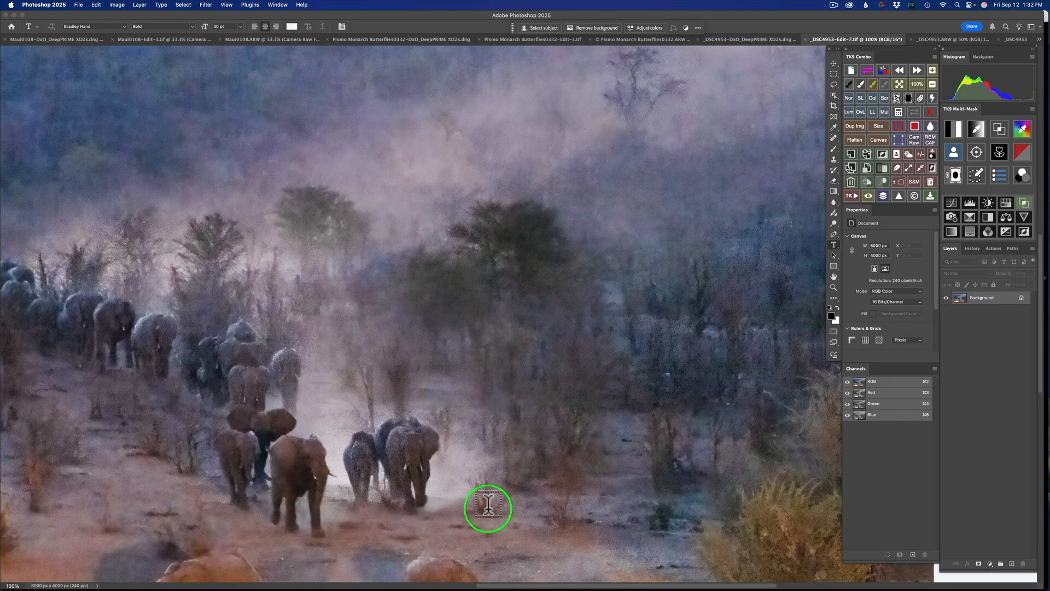
pyautogui.moveTo(769, 47); pyautogui.dragTo(802, 64)
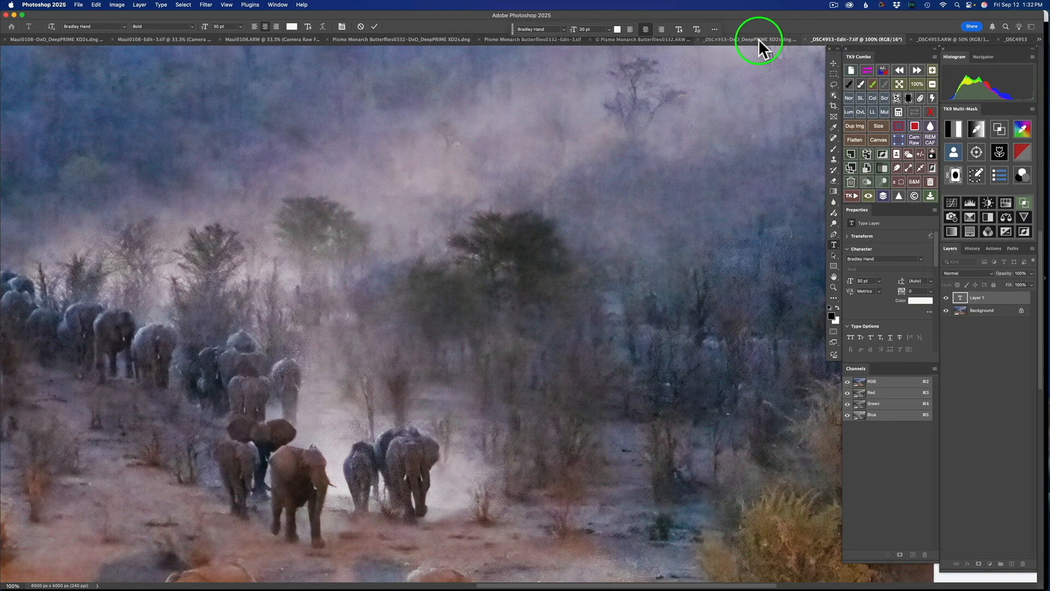
pyautogui.click(760, 40)
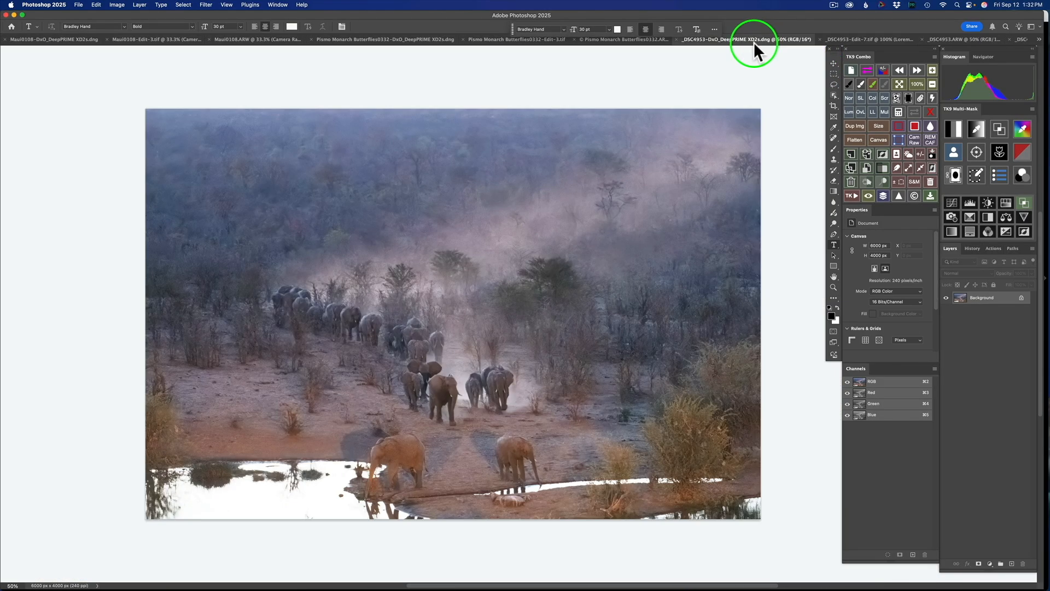
pyautogui.click(917, 83)
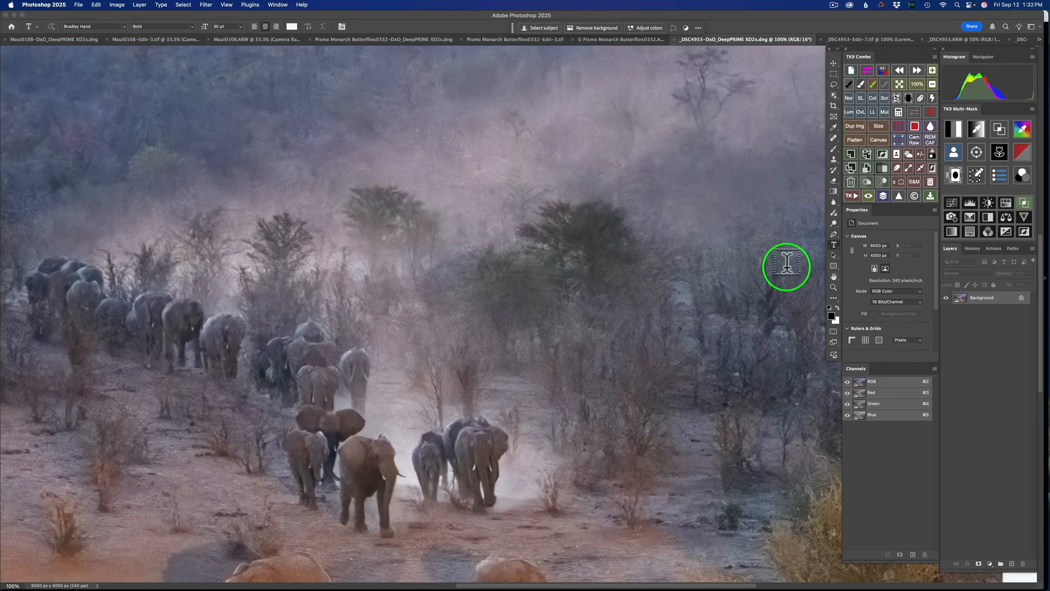
pyautogui.click(881, 38)
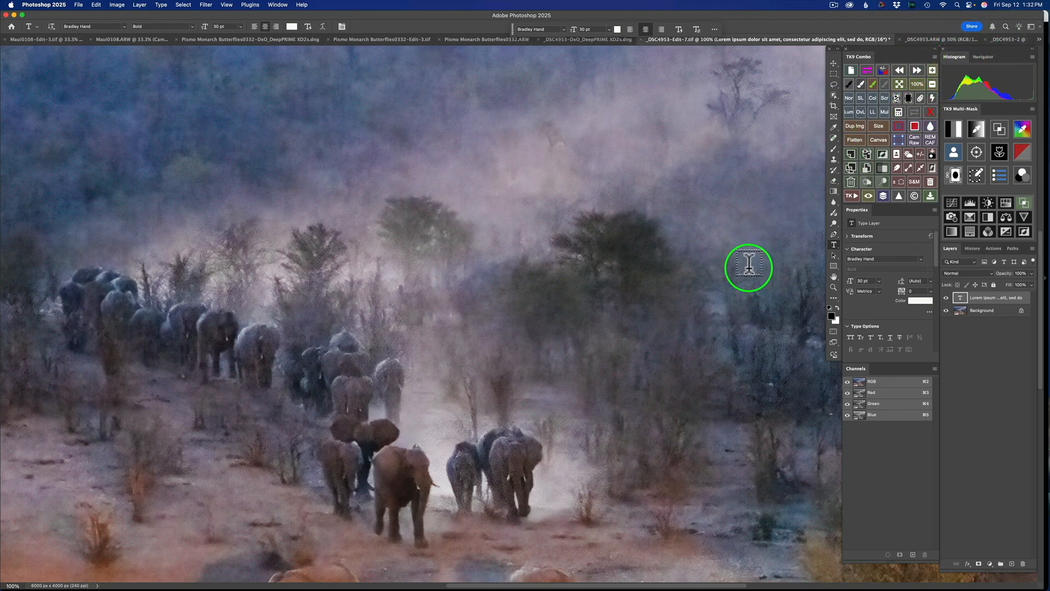
pyautogui.click(951, 38)
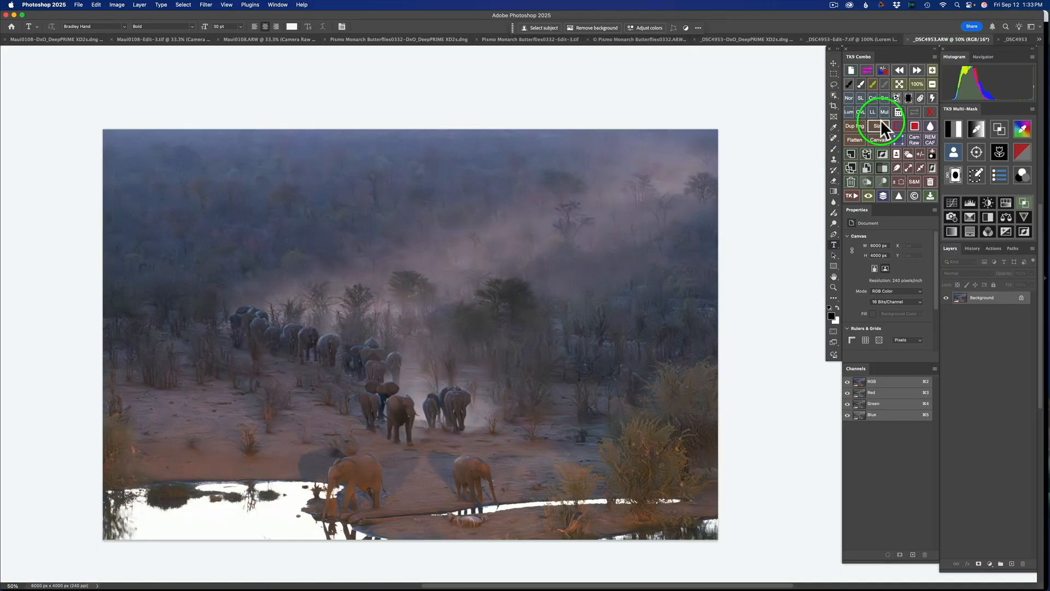
pyautogui.click(916, 85)
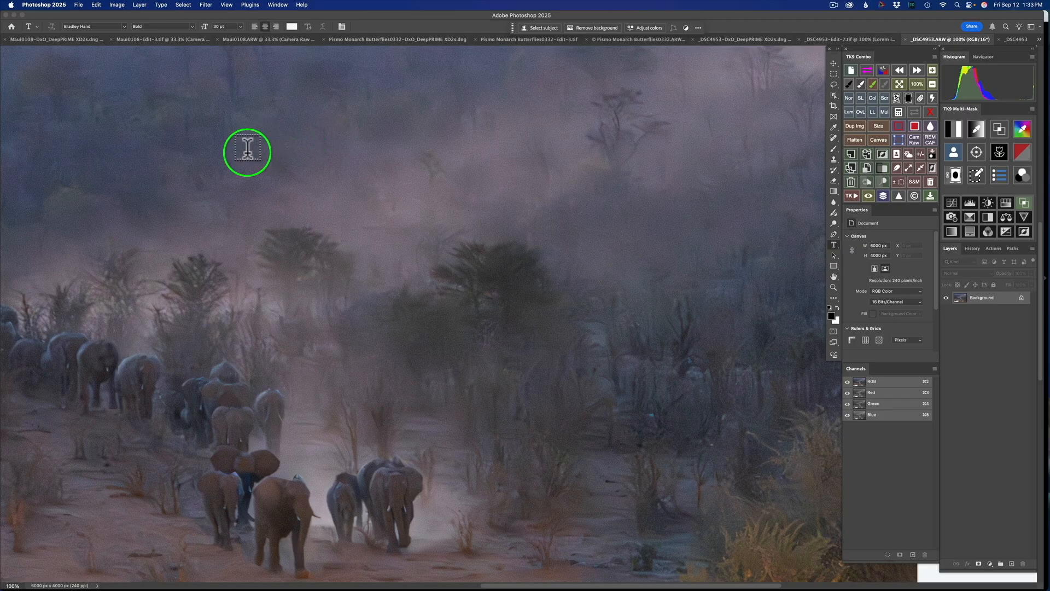
pyautogui.click(744, 41)
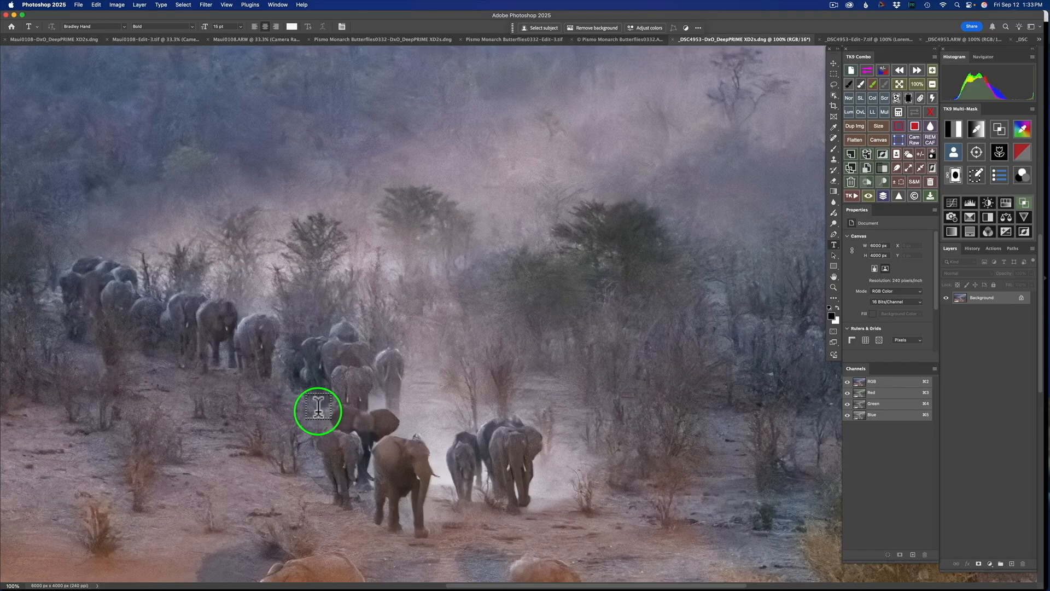
# Step: Switch to Lightroom Classic and raise the exposure of the sunset photo Maui0108.ARW to +2.55
pyautogui.moveTo(236, 589)
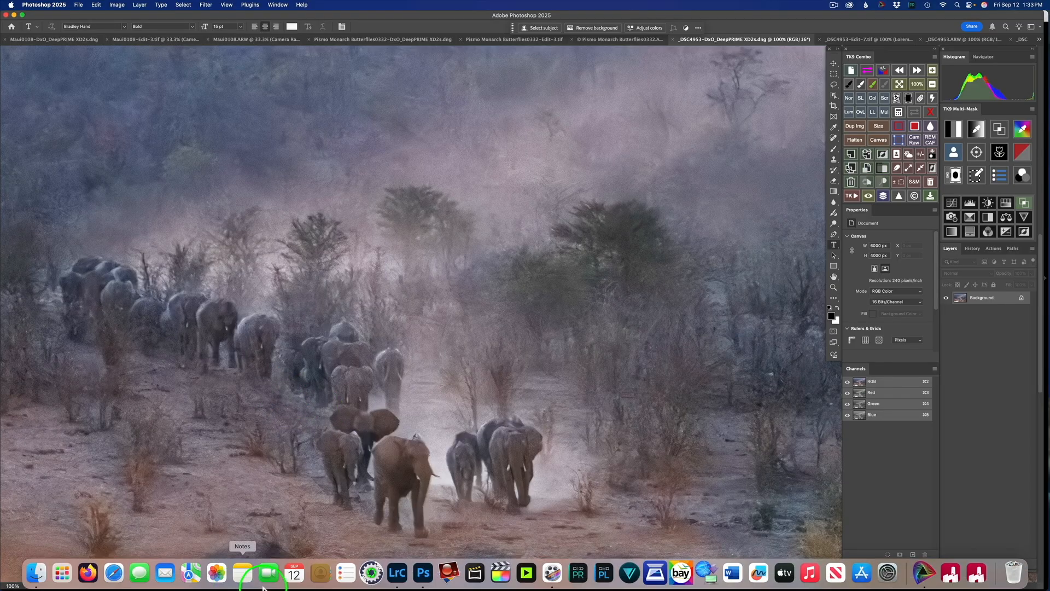
pyautogui.click(398, 582)
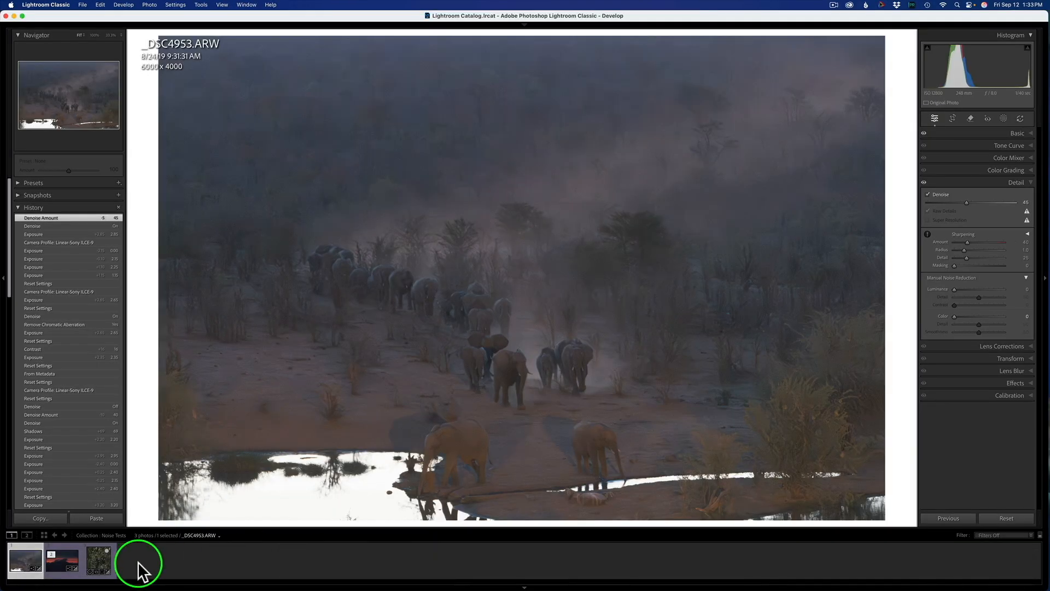
pyautogui.click(59, 563)
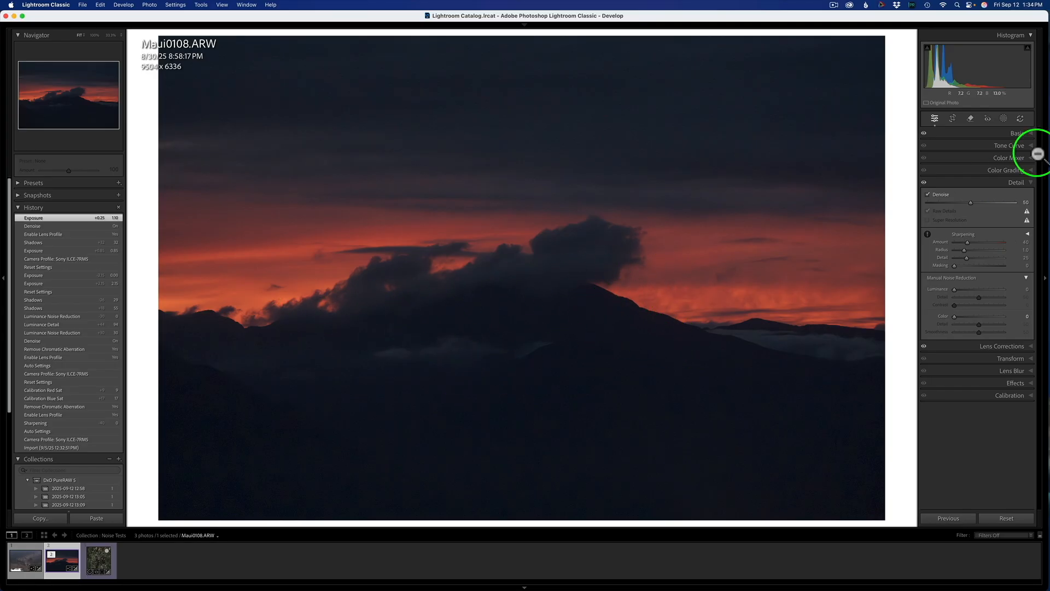
pyautogui.click(979, 134)
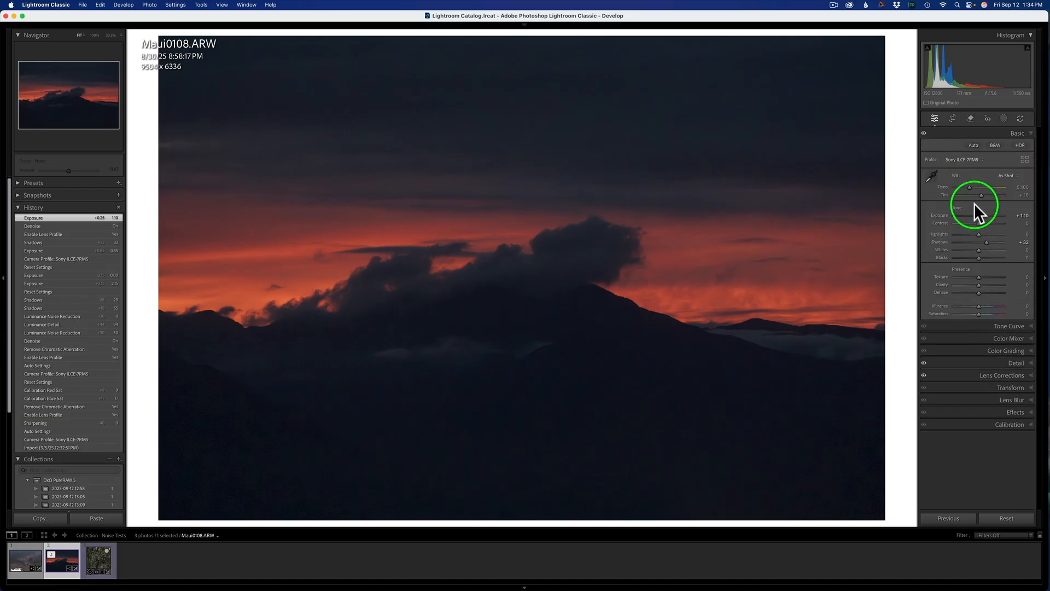
pyautogui.moveTo(984, 212); pyautogui.dragTo(991, 213)
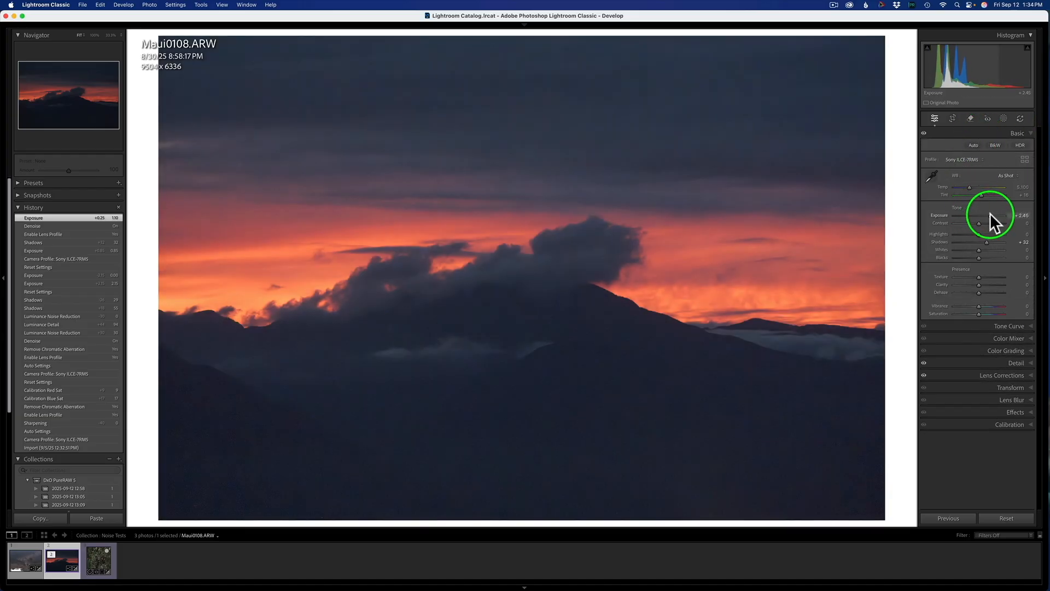
pyautogui.moveTo(991, 214); pyautogui.dragTo(991, 215)
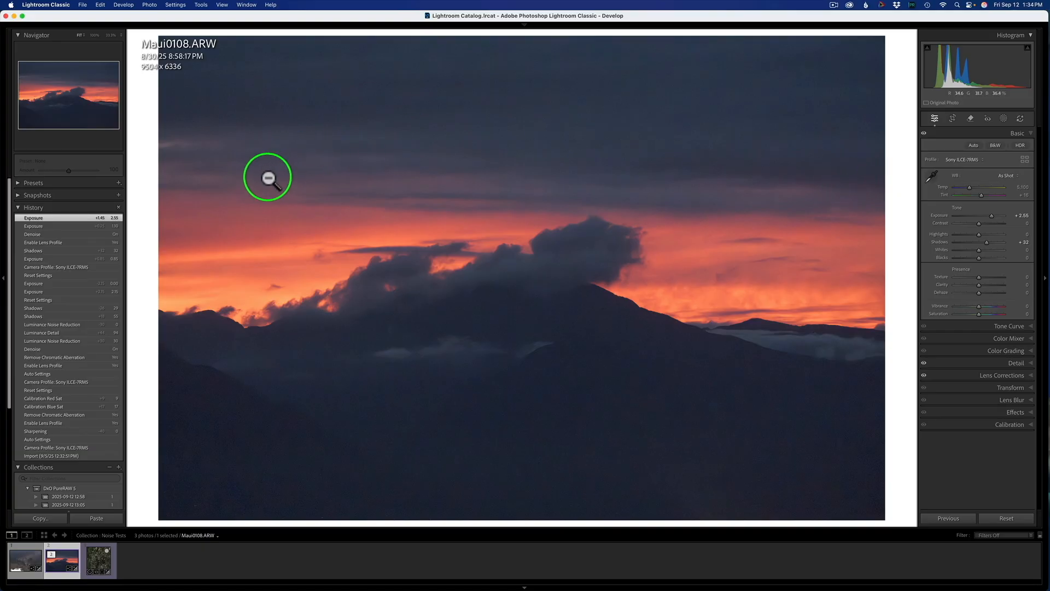
# Step: Switch to Photoshop 2025 and examine the clouds, sky and mountain ridge of Maui0108-DxO_DeepPRIME XD2s.dng at 100% zoom
pyautogui.moveTo(353, 588)
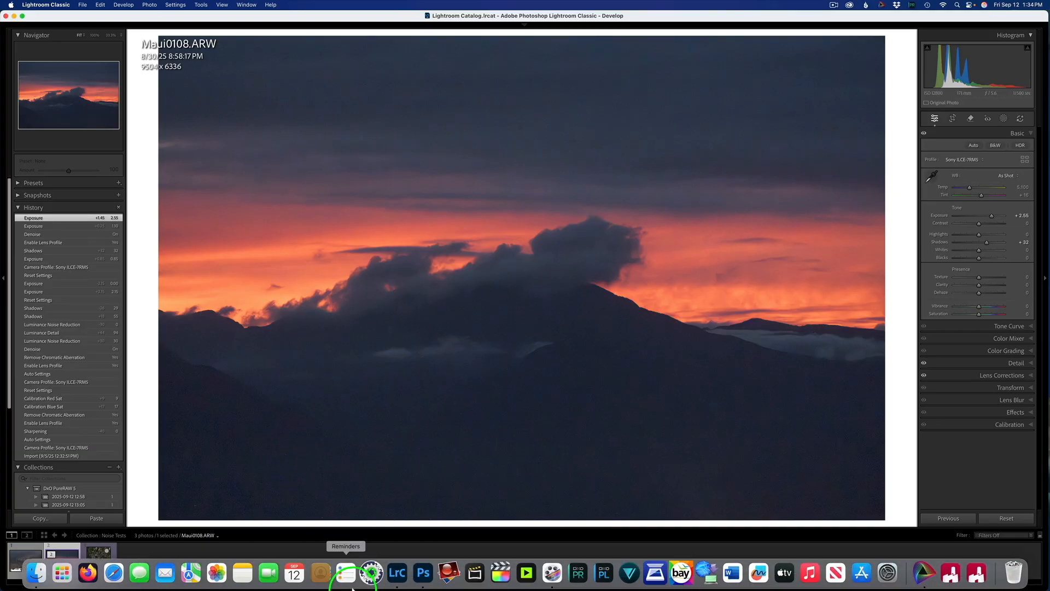
pyautogui.click(423, 573)
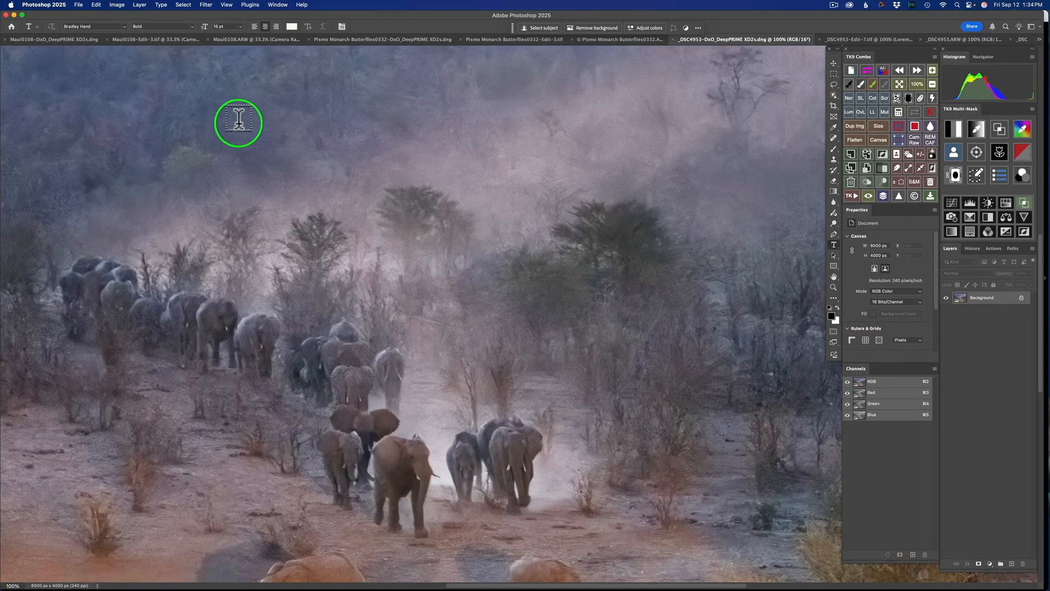
pyautogui.click(62, 37)
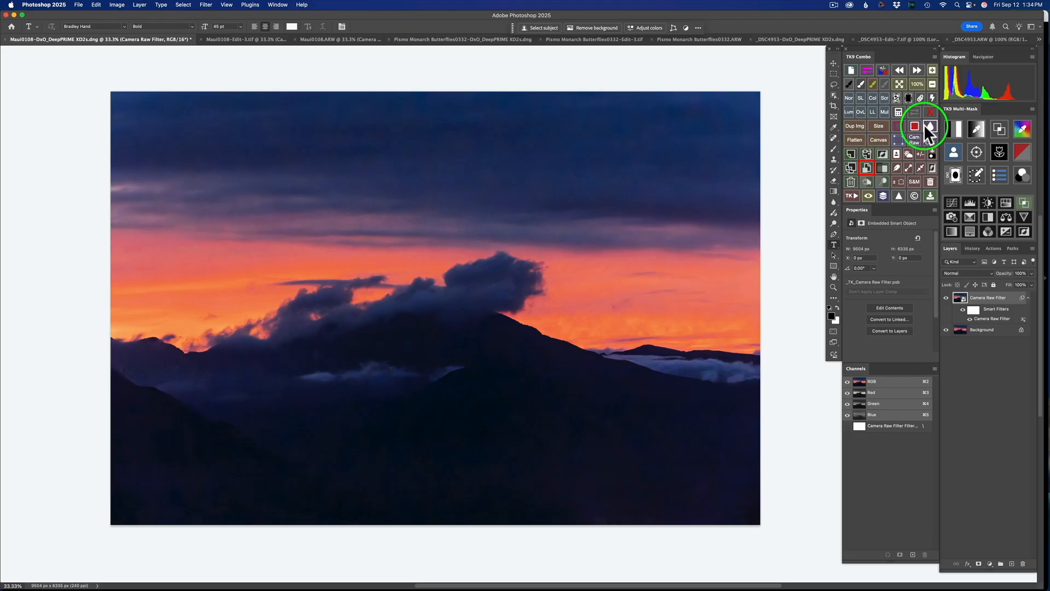
pyautogui.click(918, 83)
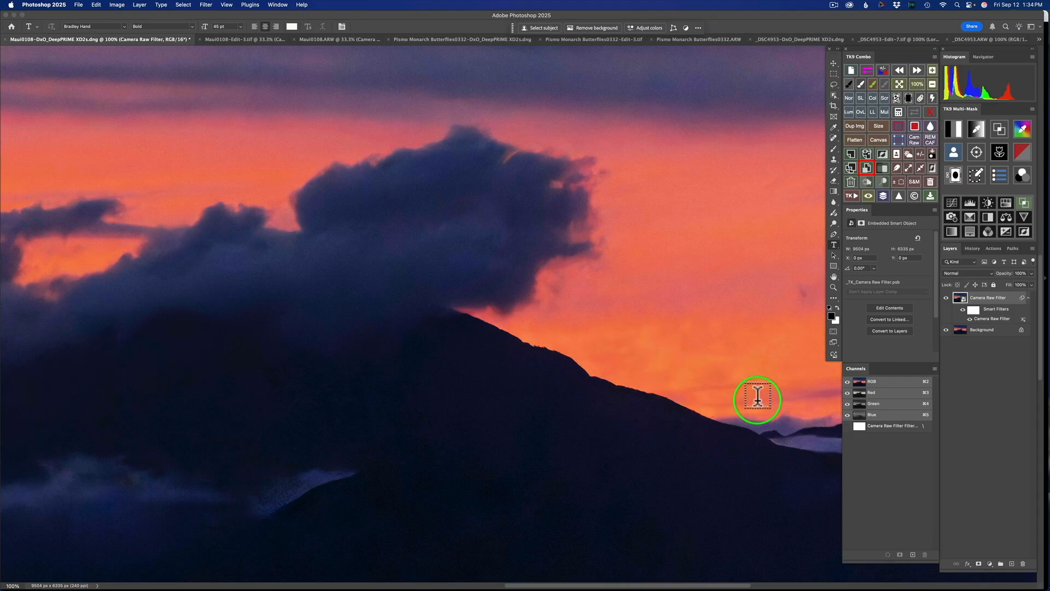
pyautogui.hscroll(5, 755, 398)
pyautogui.hscroll(5, 755, 399)
pyautogui.hscroll(-1, 752, 395)
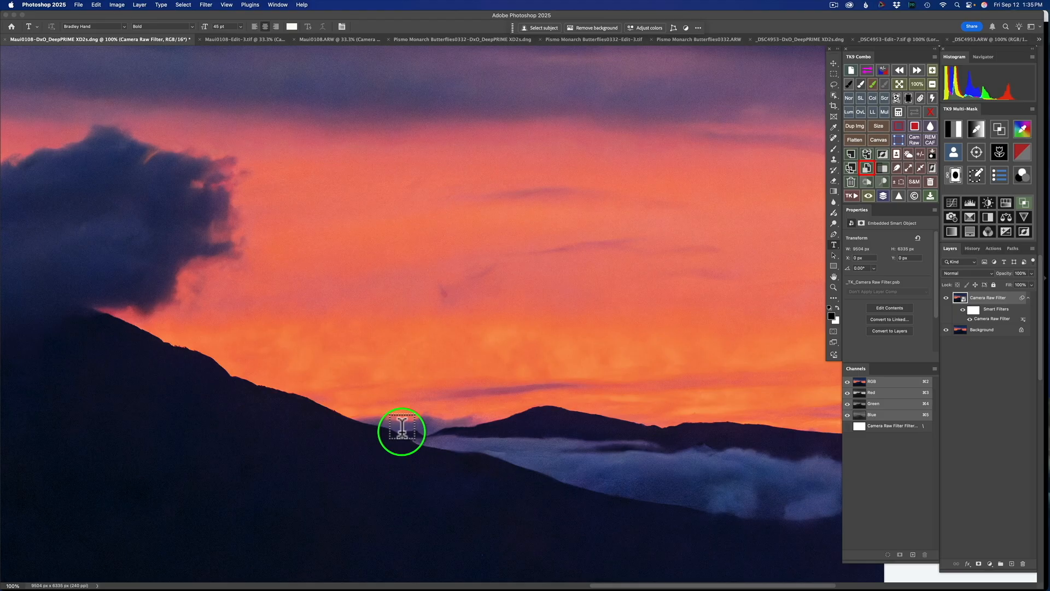
pyautogui.scroll(-1, 402, 427)
pyautogui.scroll(-3, 401, 426)
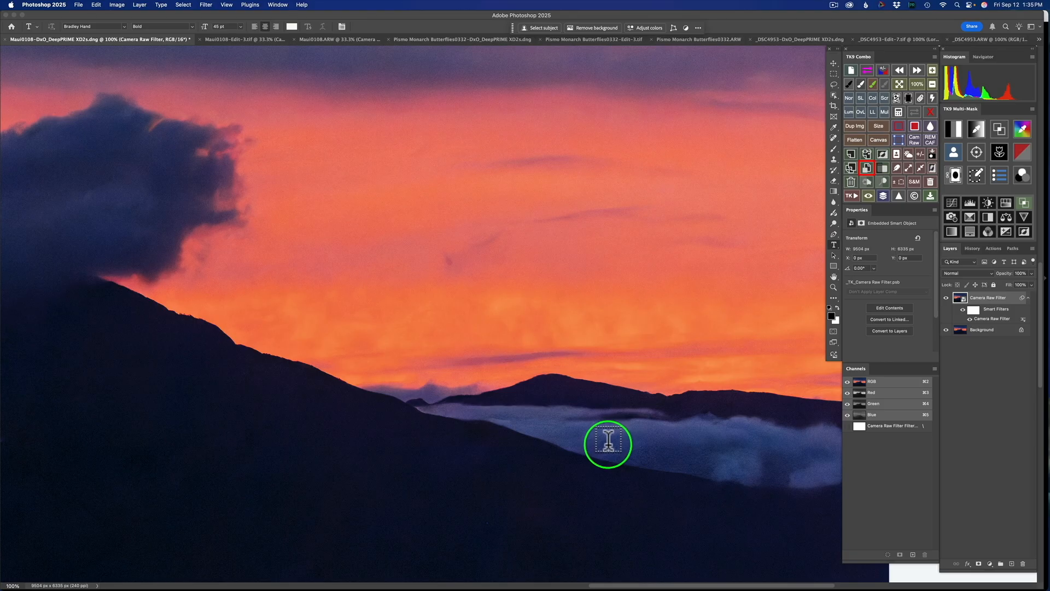
# Step: Compare Maui0108-Edit-3.tif with the DxO DeepPRIME version of the sunset at 100% zoom
pyautogui.click(248, 38)
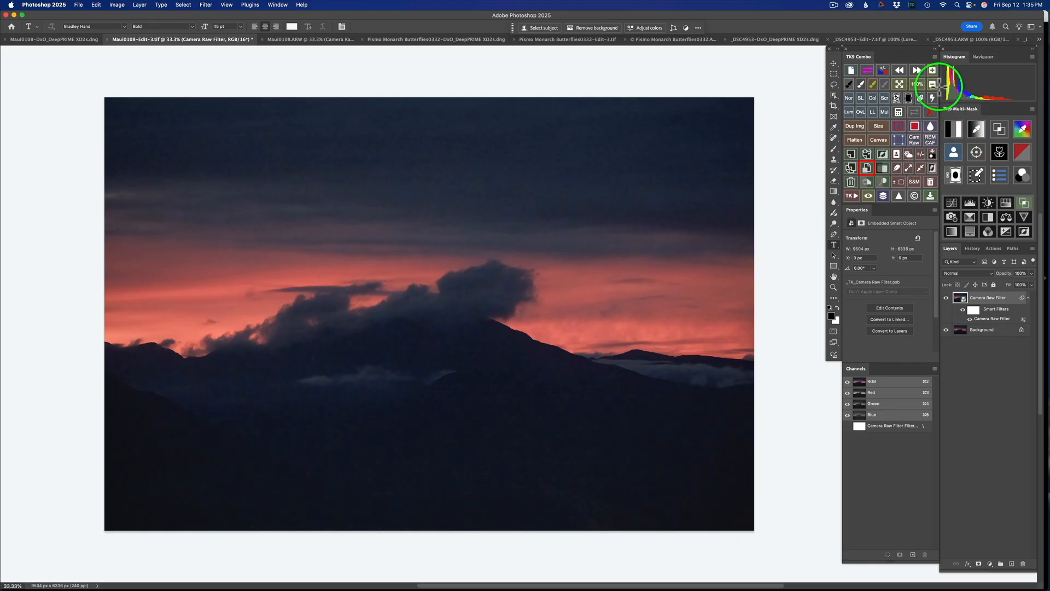
pyautogui.click(915, 84)
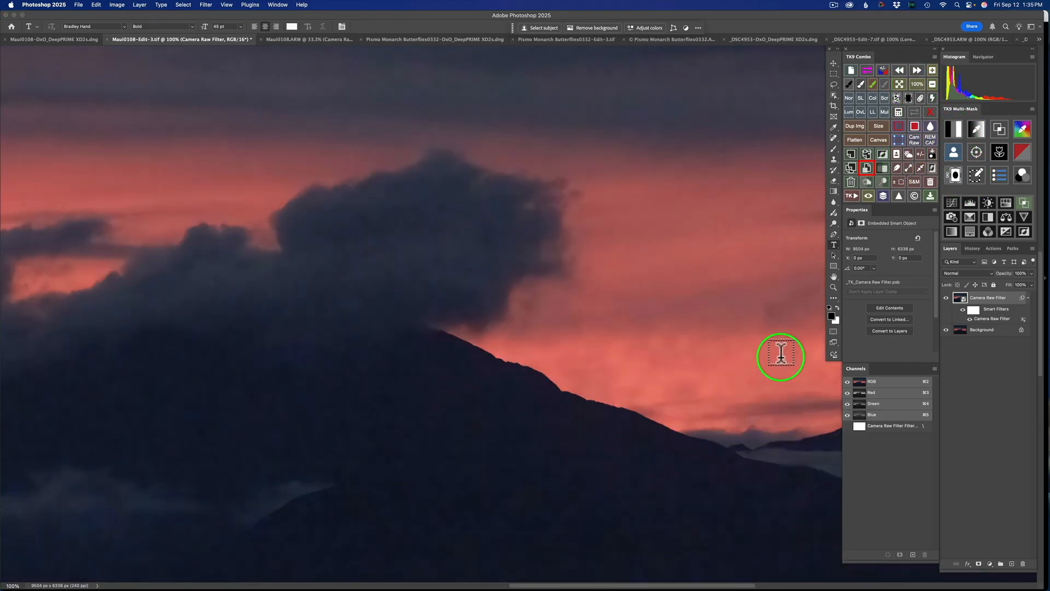
pyautogui.hscroll(4, 781, 353)
pyautogui.hscroll(5, 782, 353)
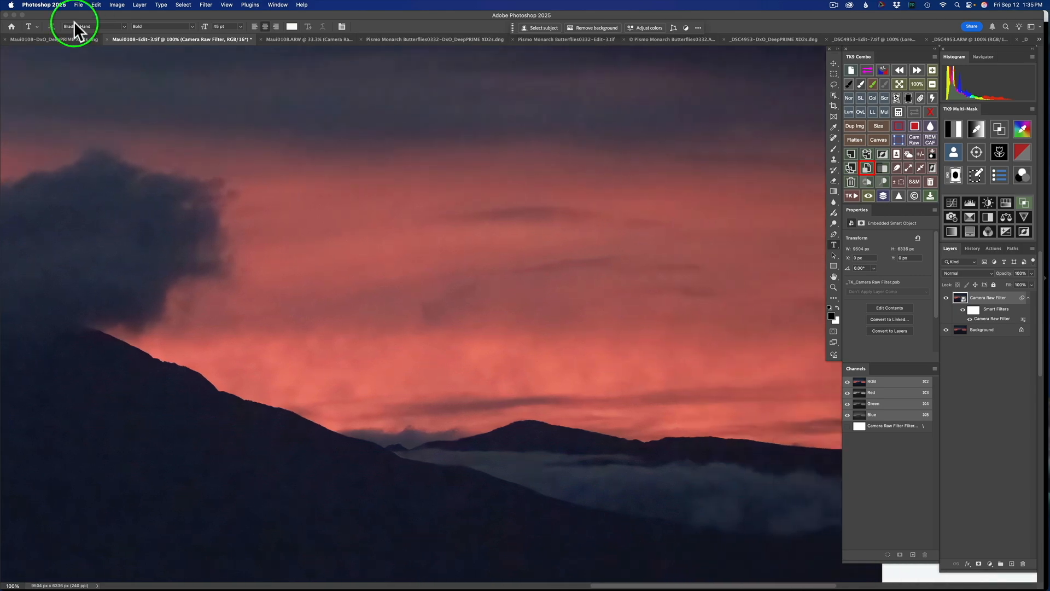
pyautogui.click(64, 39)
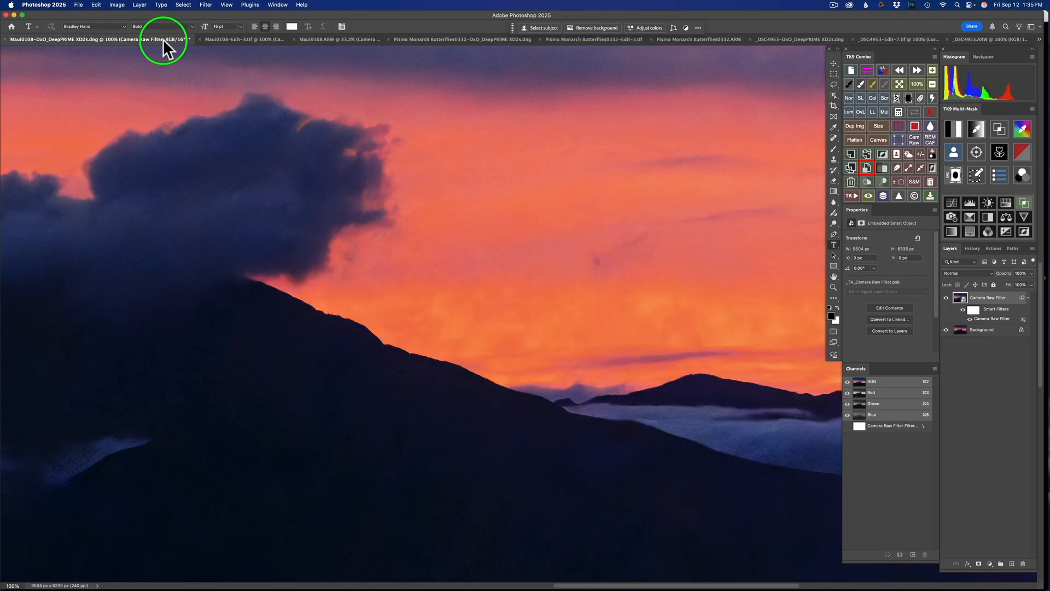
pyautogui.click(222, 39)
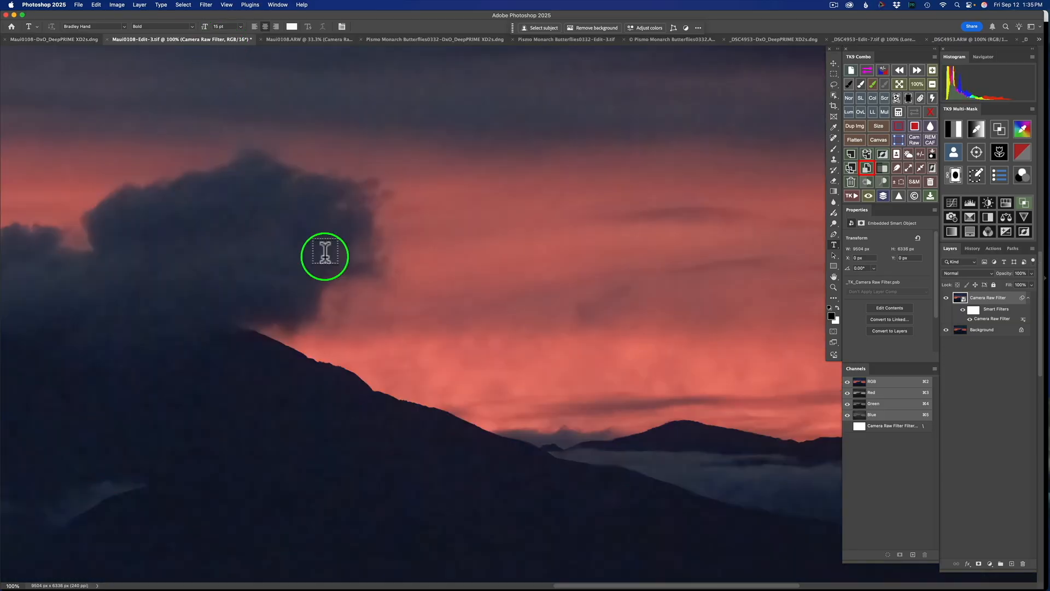
pyautogui.hscroll(6, 462, 342)
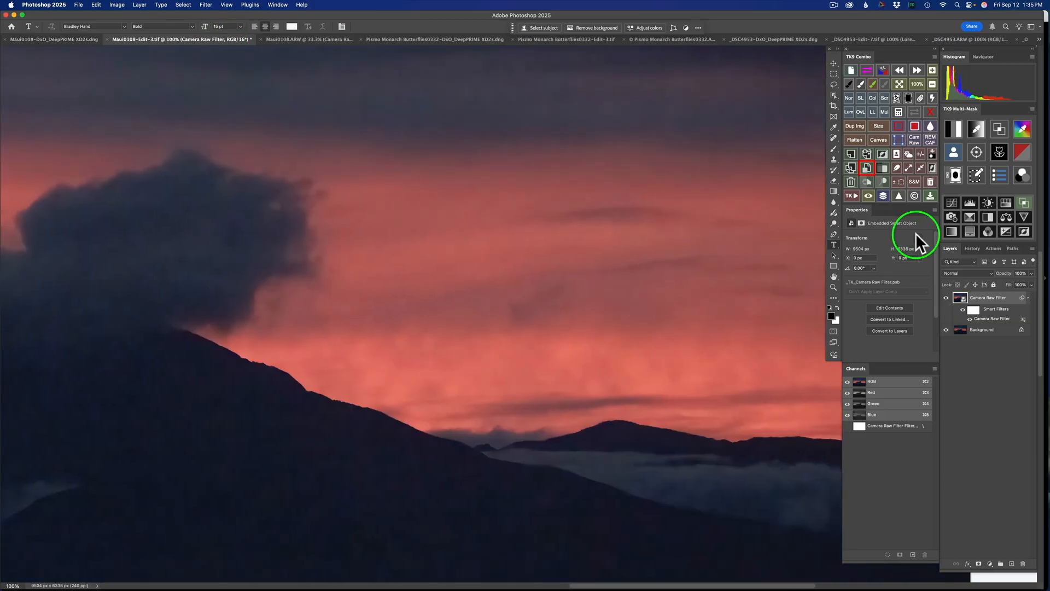
# Step: Brighten Maui0108-Edit-3.tif with a Brightness/Contrast adjustment layer set to brightness 47
pyautogui.click(983, 202)
pyautogui.moveTo(888, 255); pyautogui.dragTo(900, 255)
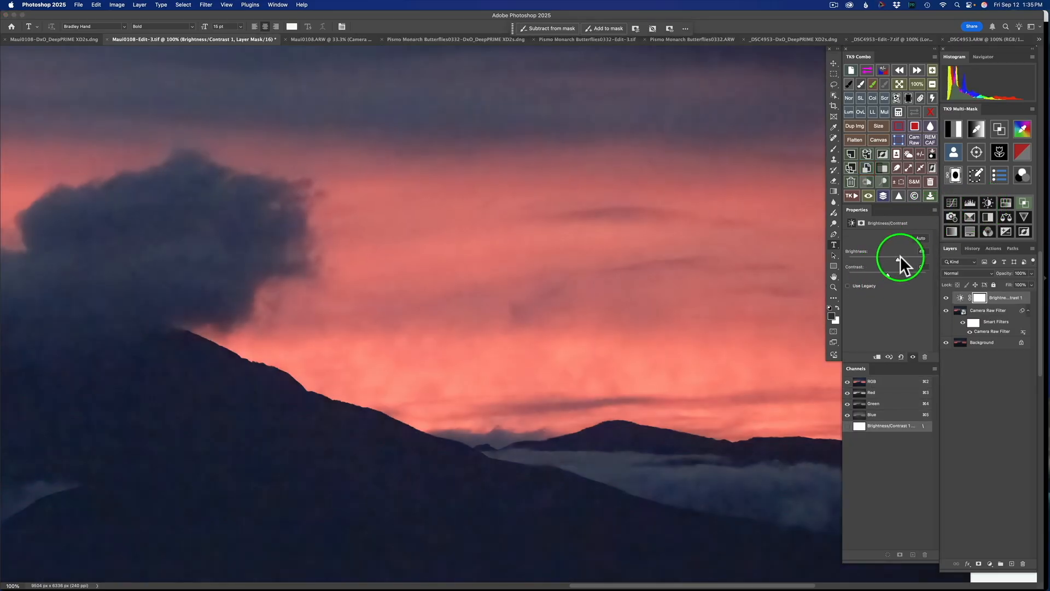
pyautogui.scroll(-2, 746, 486)
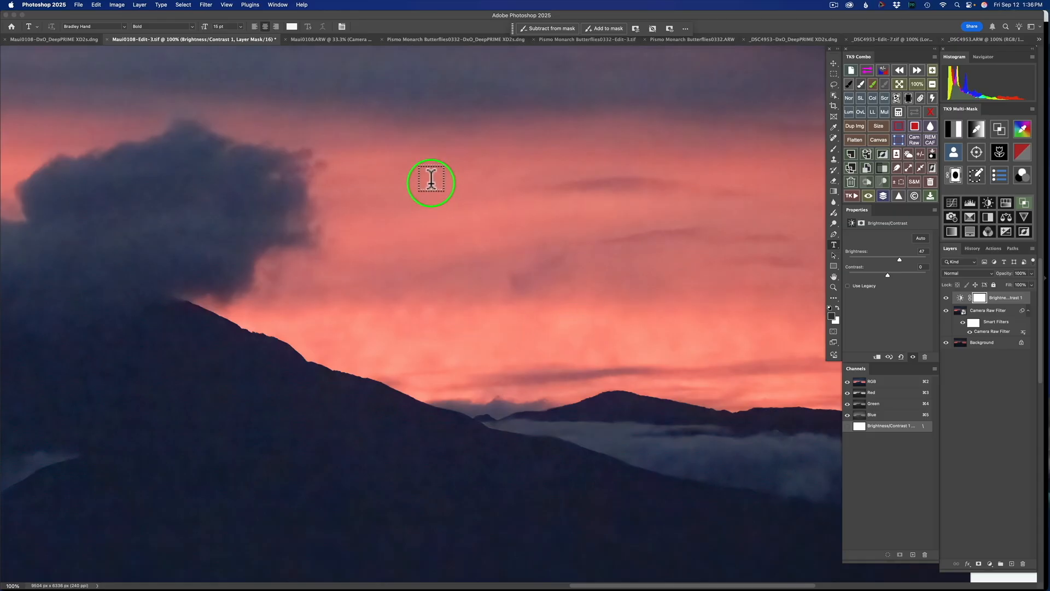
# Step: Add a Brightness/Contrast adjustment layer with brightness 53 to Maui0108.ARW, and compare it with the Edit-3 and DxO versions at 100% zoom
pyautogui.click(354, 41)
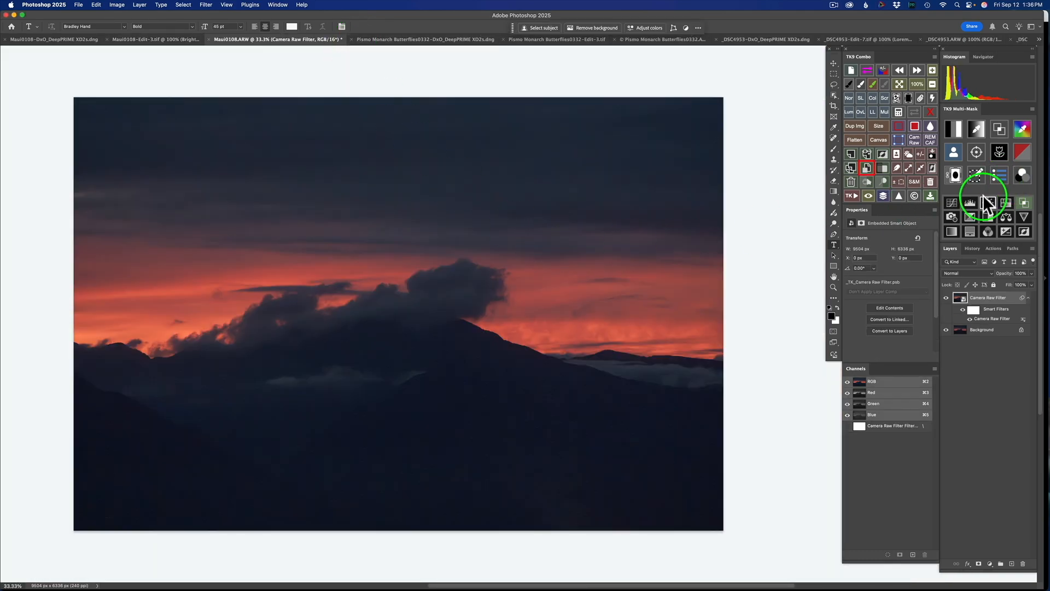
pyautogui.click(916, 83)
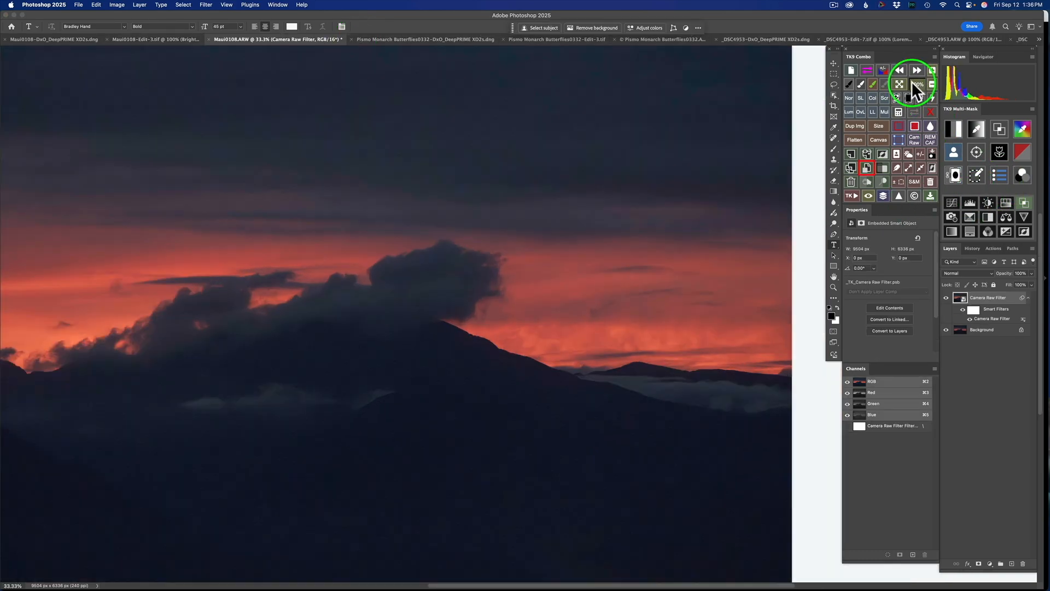
pyautogui.hscroll(5, 707, 333)
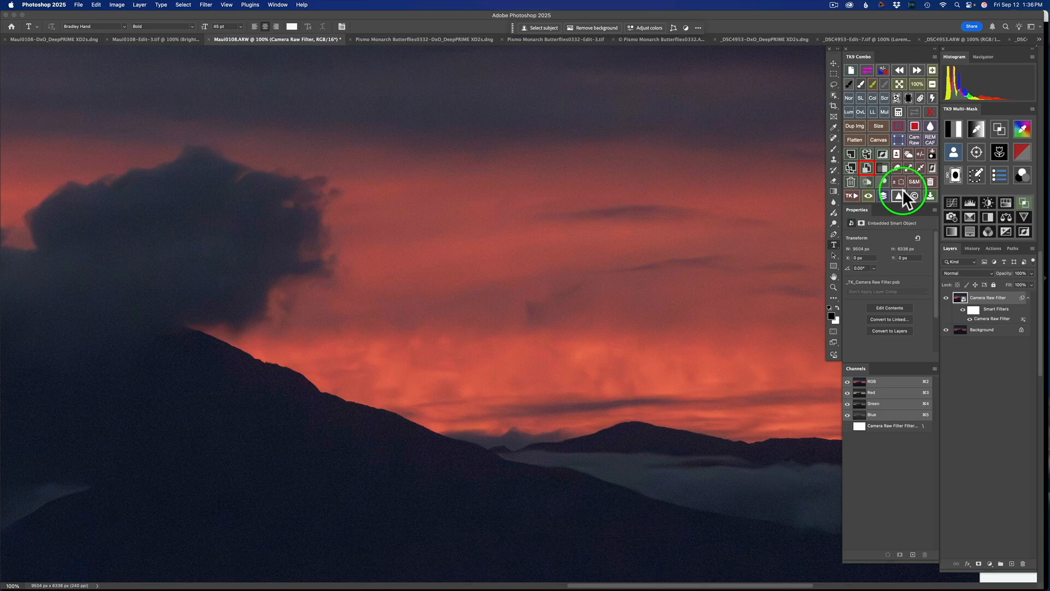
pyautogui.click(988, 203)
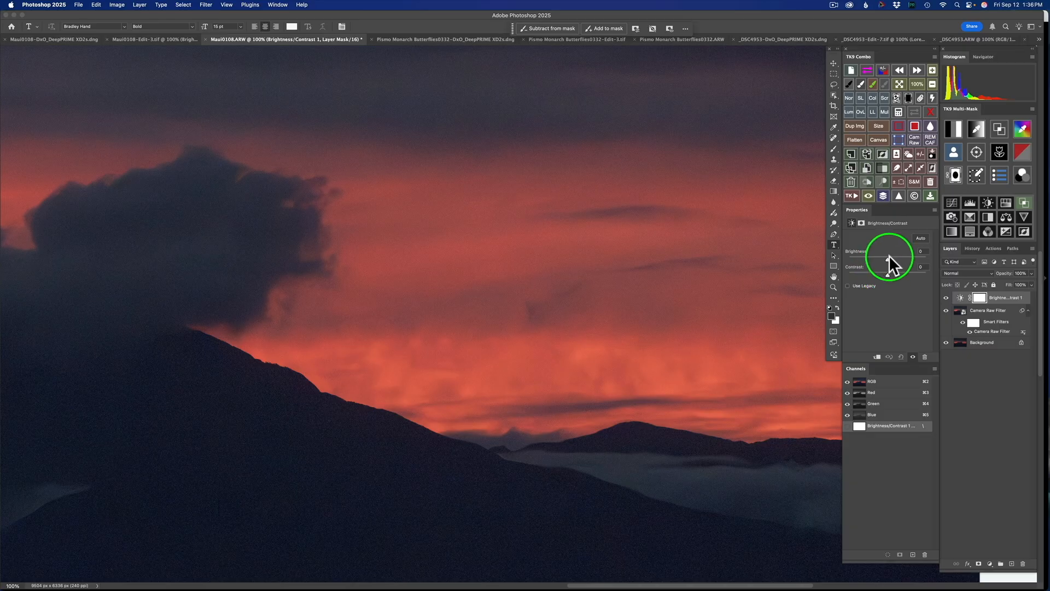
pyautogui.moveTo(887, 258); pyautogui.dragTo(901, 260)
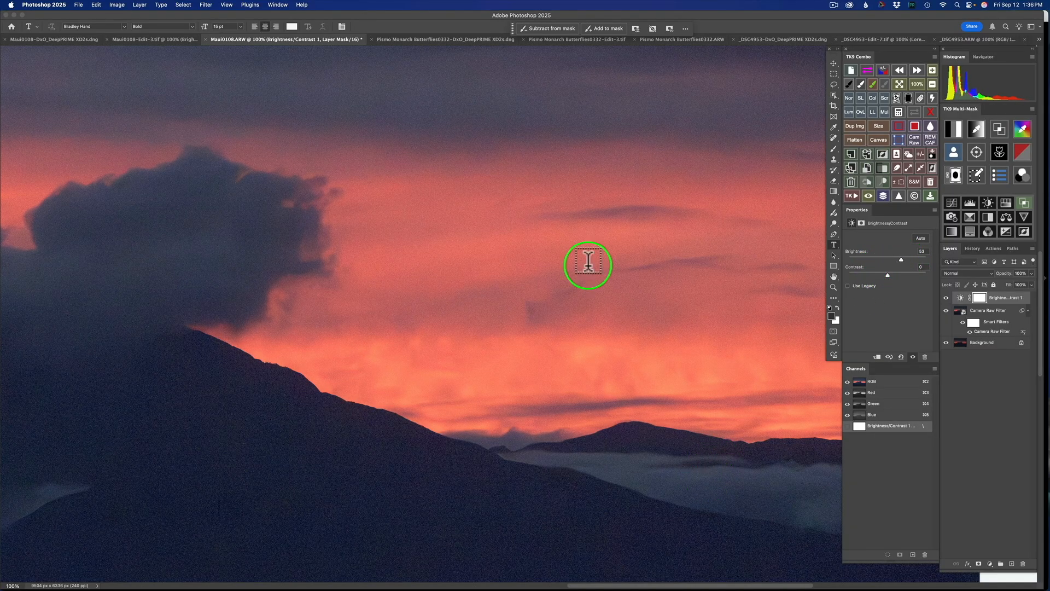
pyautogui.click(134, 37)
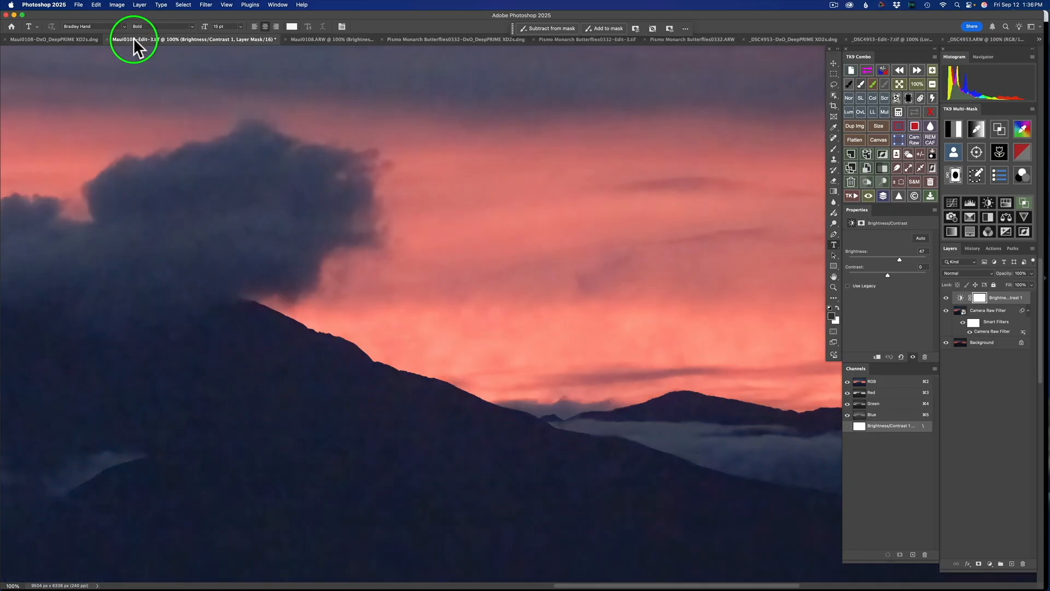
pyautogui.click(65, 36)
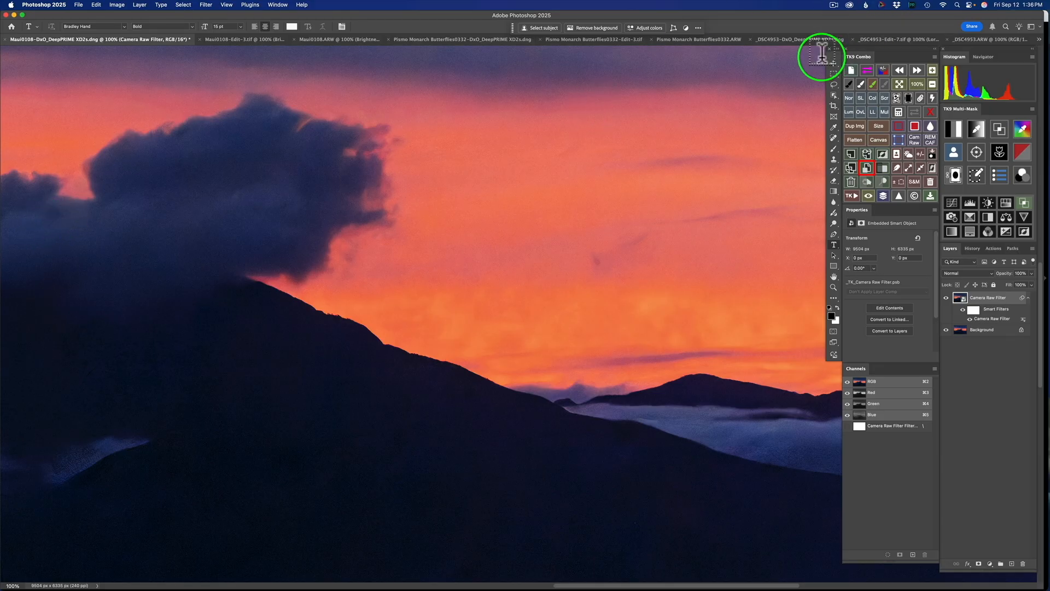
# Step: Compare the elephant photo versions _DSC4953-DxO_DeepPRIME XD2s.dng, _DSC4953-Edit-7.tif and the dark _DSC4953-2
pyautogui.click(798, 41)
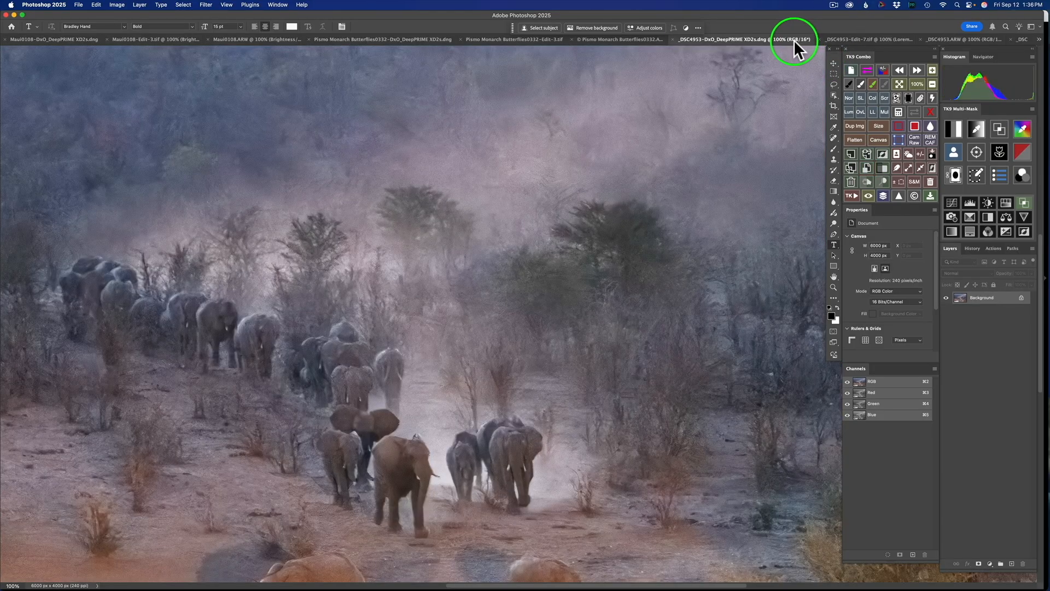
pyautogui.click(855, 37)
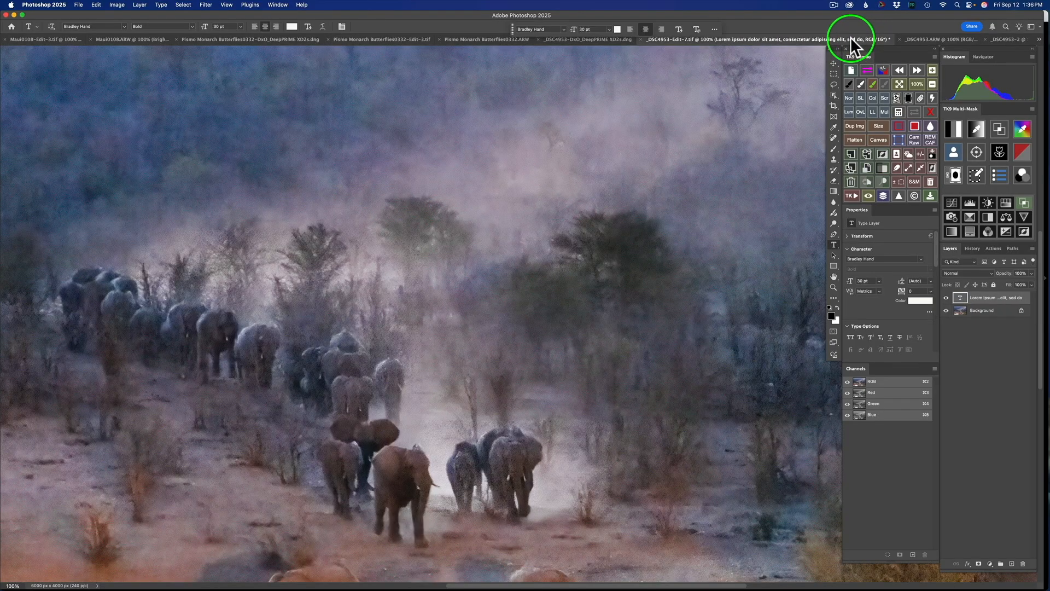
pyautogui.click(996, 38)
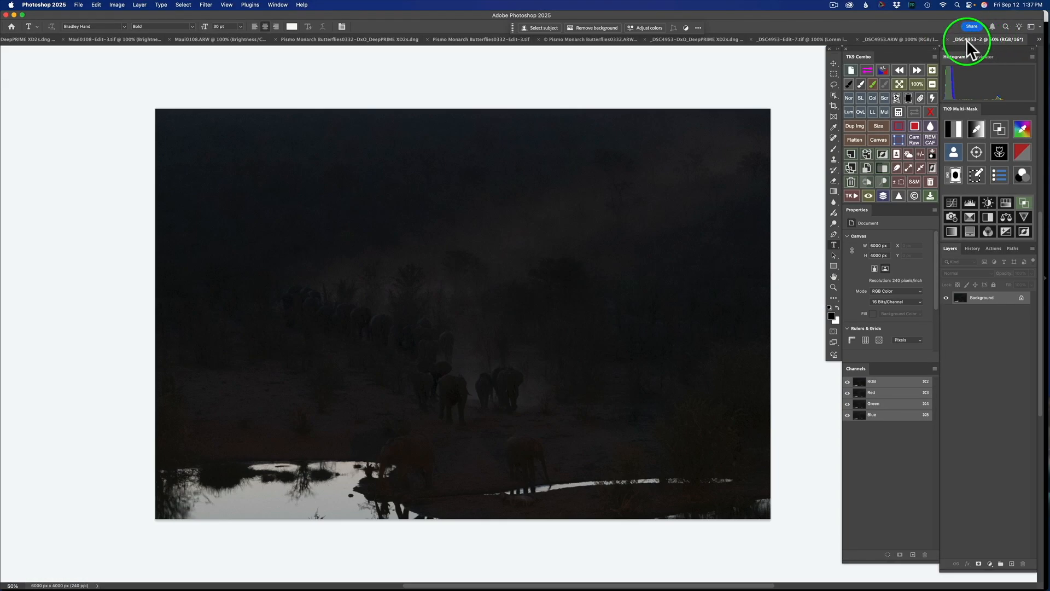
pyautogui.click(807, 39)
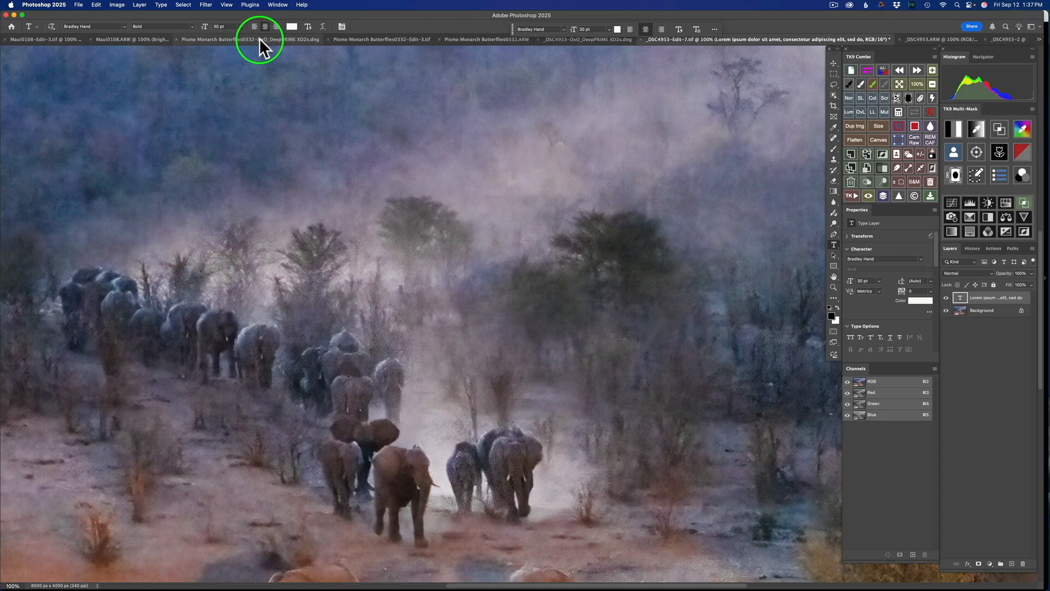
# Step: Switch to Lightroom Classic and examine Pismo Monarch Butterflies0332.ARW together with its Denoise and Detail settings
pyautogui.moveTo(416, 588)
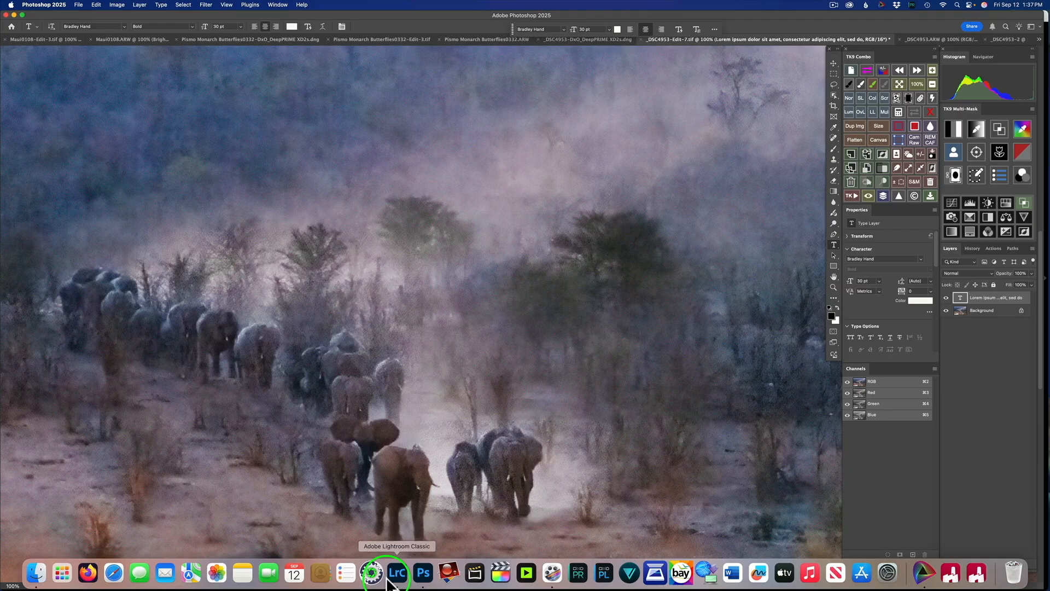
pyautogui.click(398, 573)
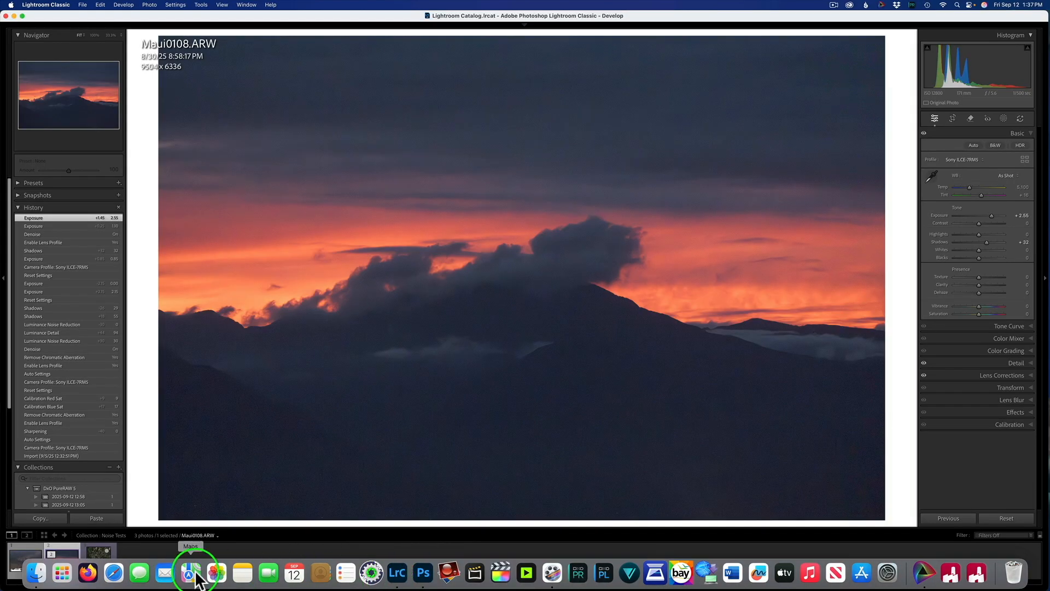
pyautogui.click(103, 557)
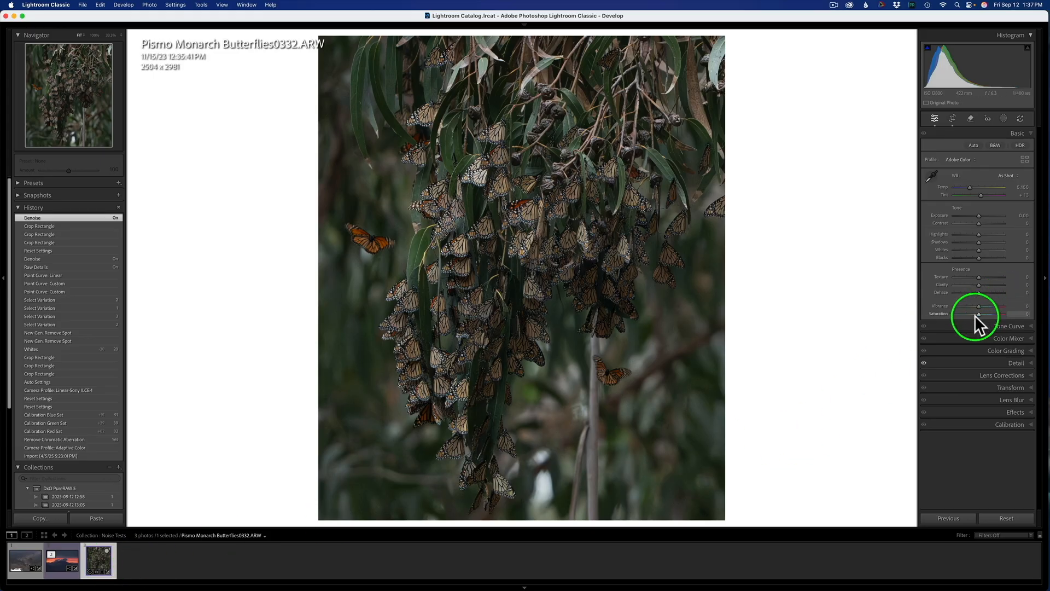
pyautogui.click(976, 361)
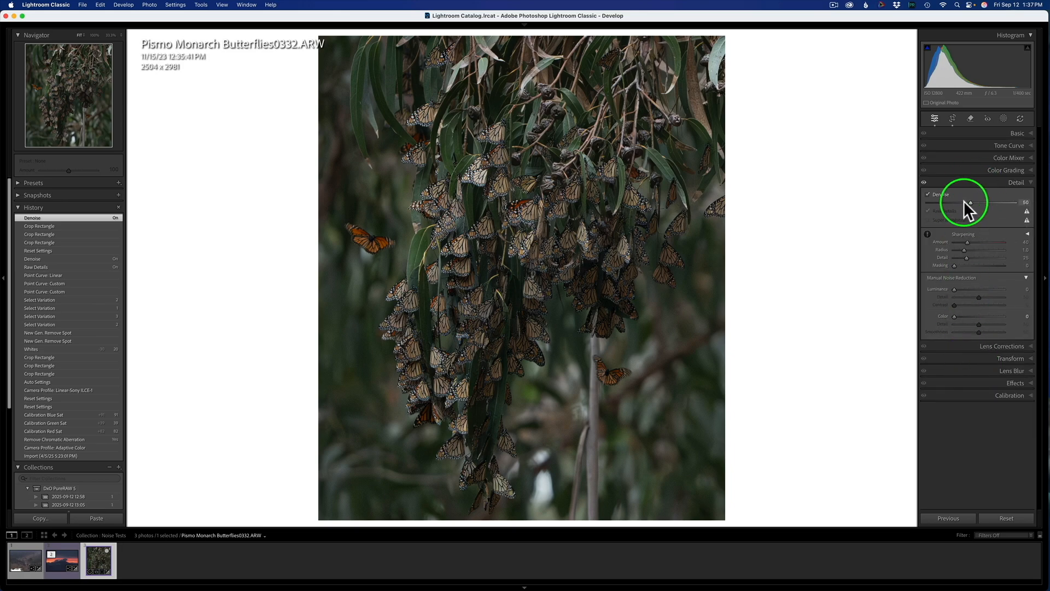
pyautogui.click(509, 364)
pyautogui.click(515, 363)
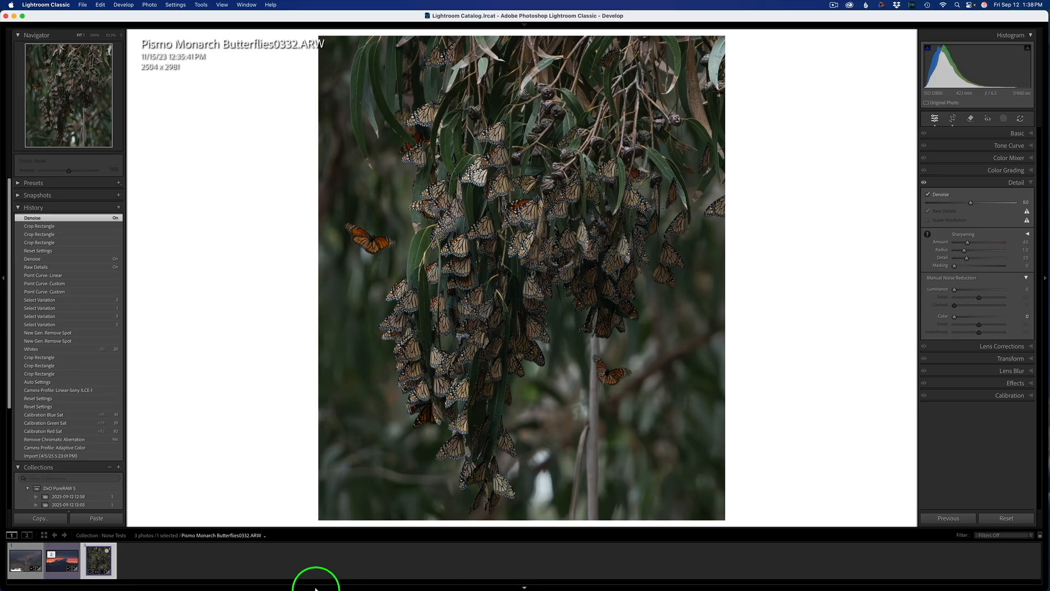
# Step: Switch to Photoshop 2025 and examine Pismo Monarch Butterflies0332-DxO_DeepPRIME XD2s.dng at 100% zoom
pyautogui.moveTo(323, 587)
pyautogui.click(421, 574)
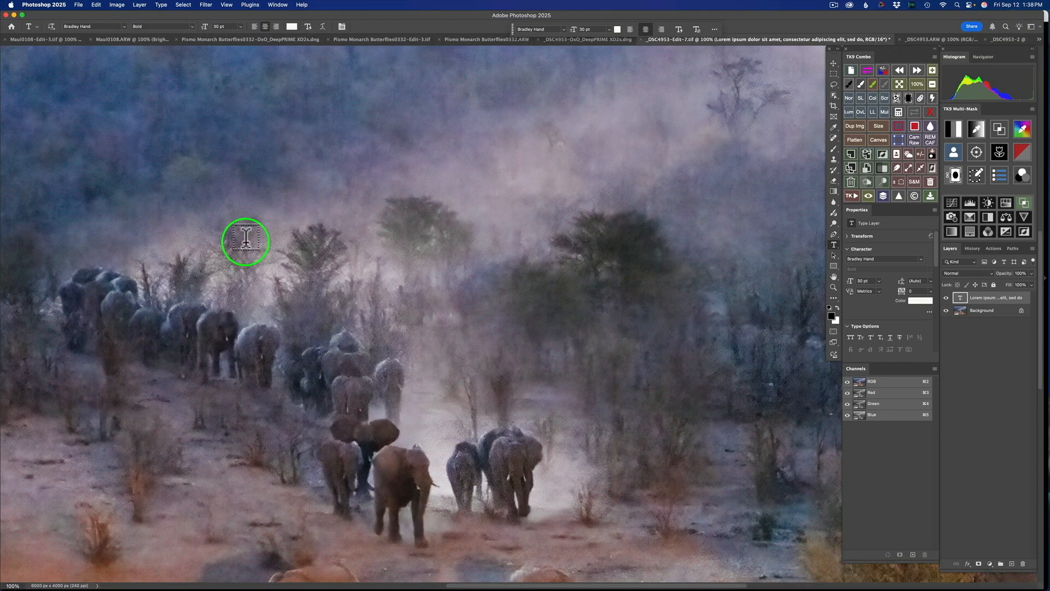
pyautogui.click(237, 39)
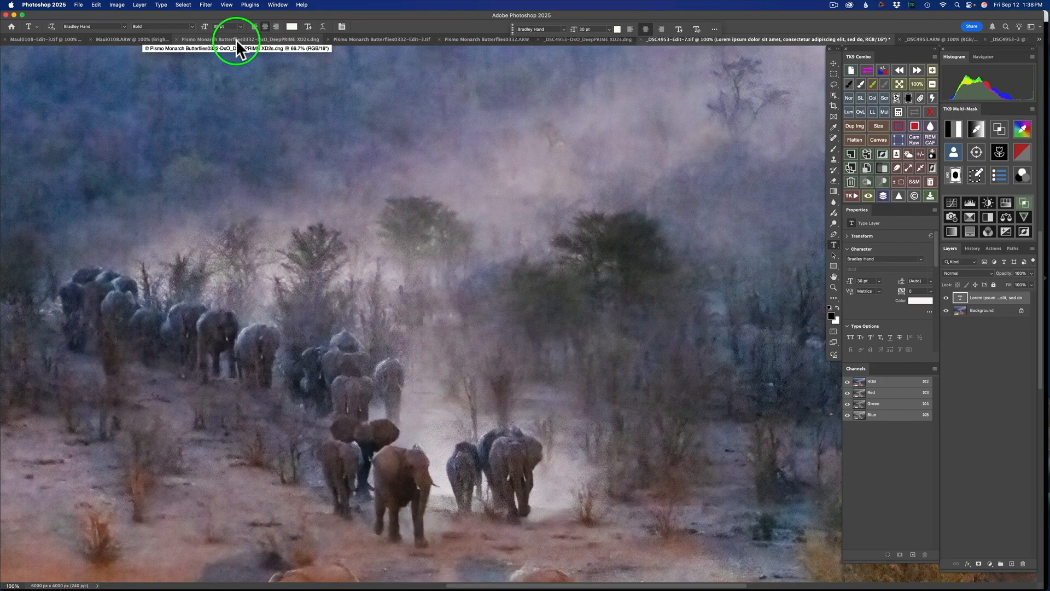
pyautogui.hscroll(5, 503, 382)
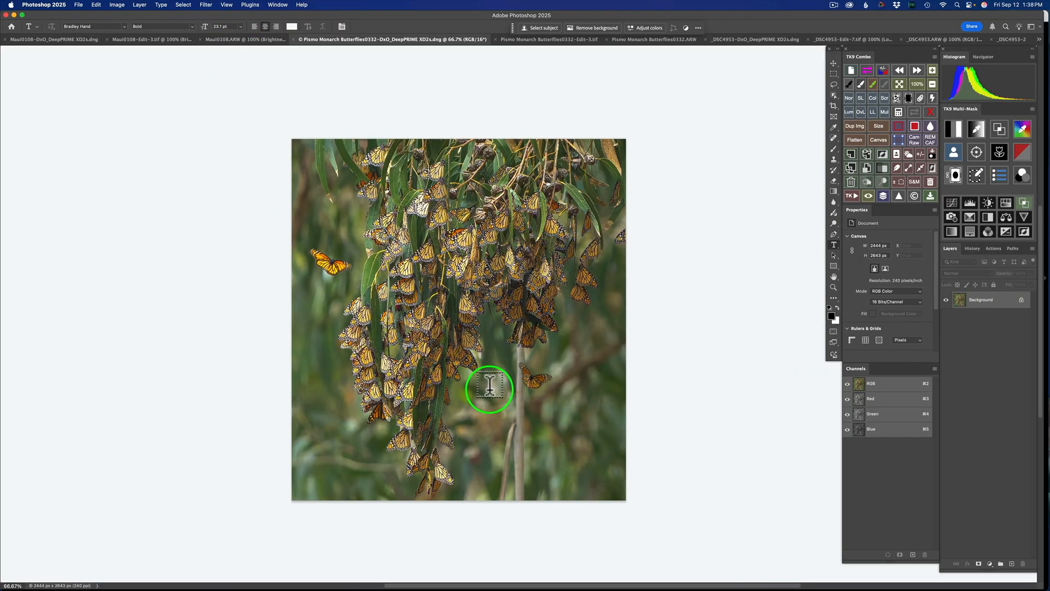
pyautogui.hscroll(1, 489, 386)
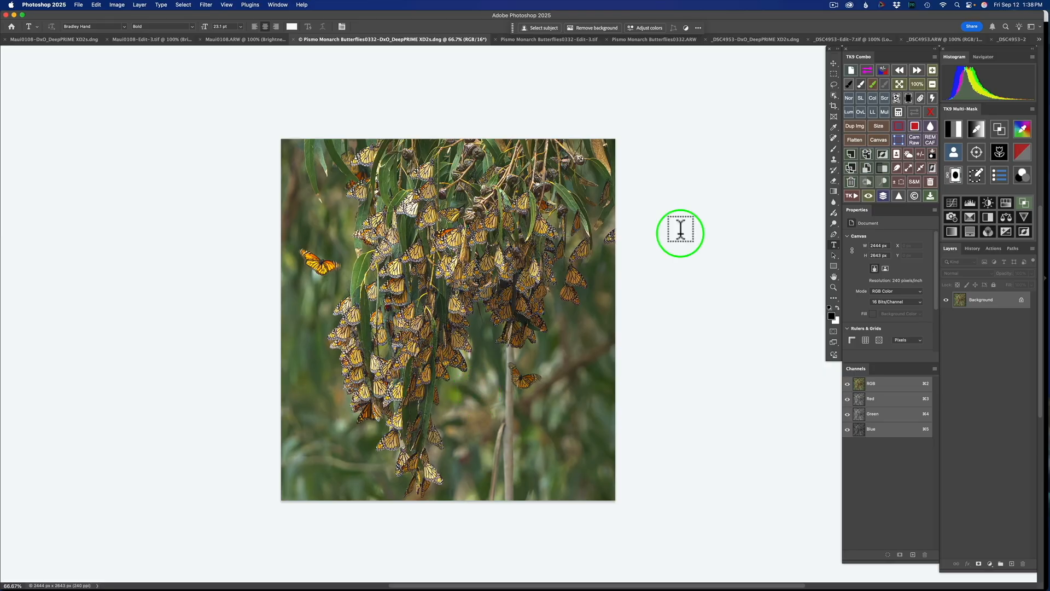
pyautogui.click(909, 85)
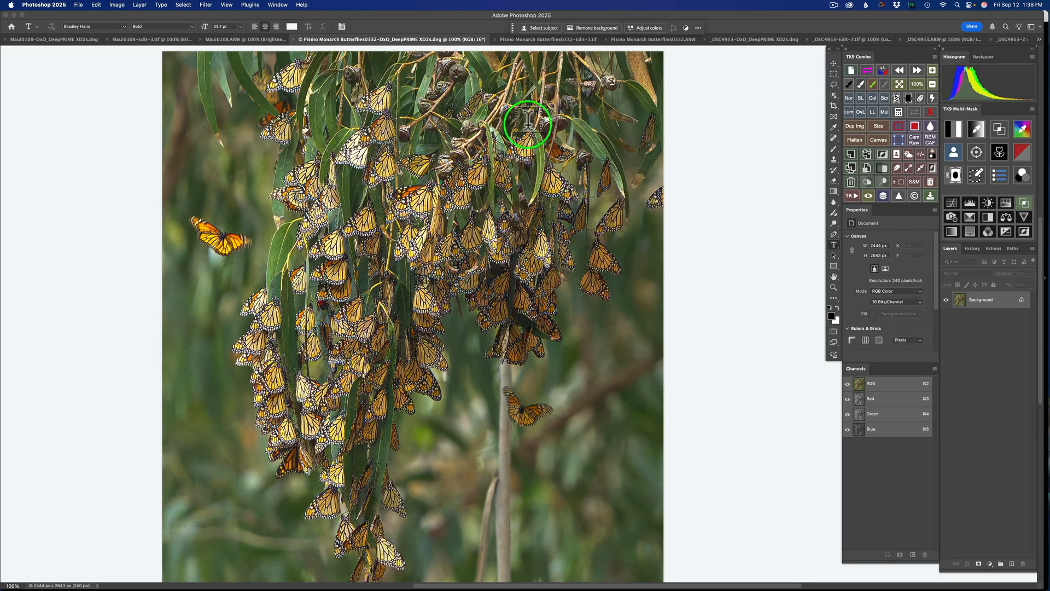
# Step: Brighten Pismo Monarch Butterflies0332-Edit-3.tif with a Brightness/Contrast adjustment layer set to brightness 67, and view it at 100% zoom
pyautogui.click(562, 40)
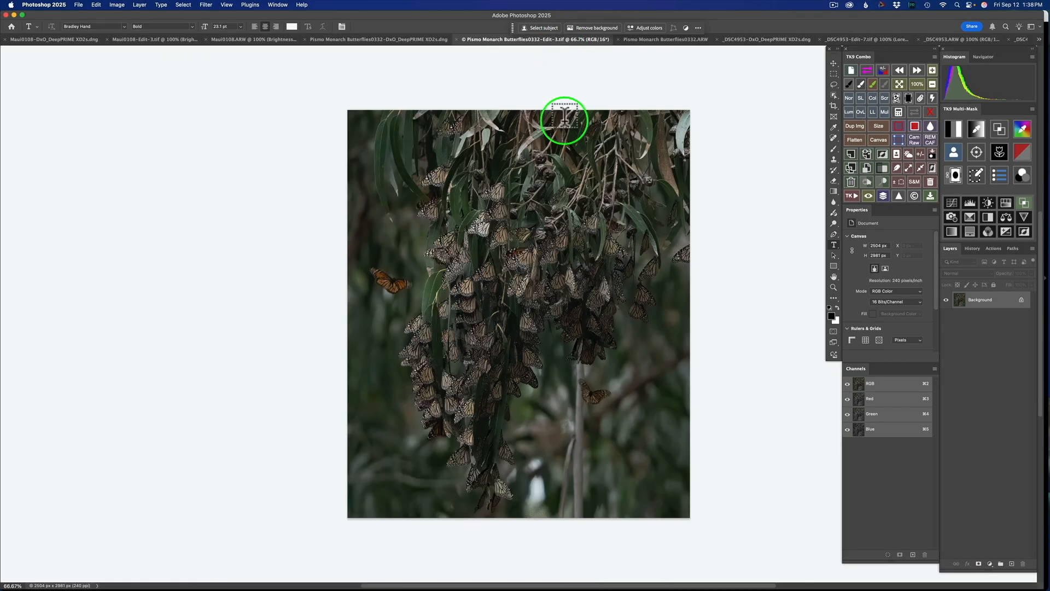
pyautogui.hscroll(5, 555, 192)
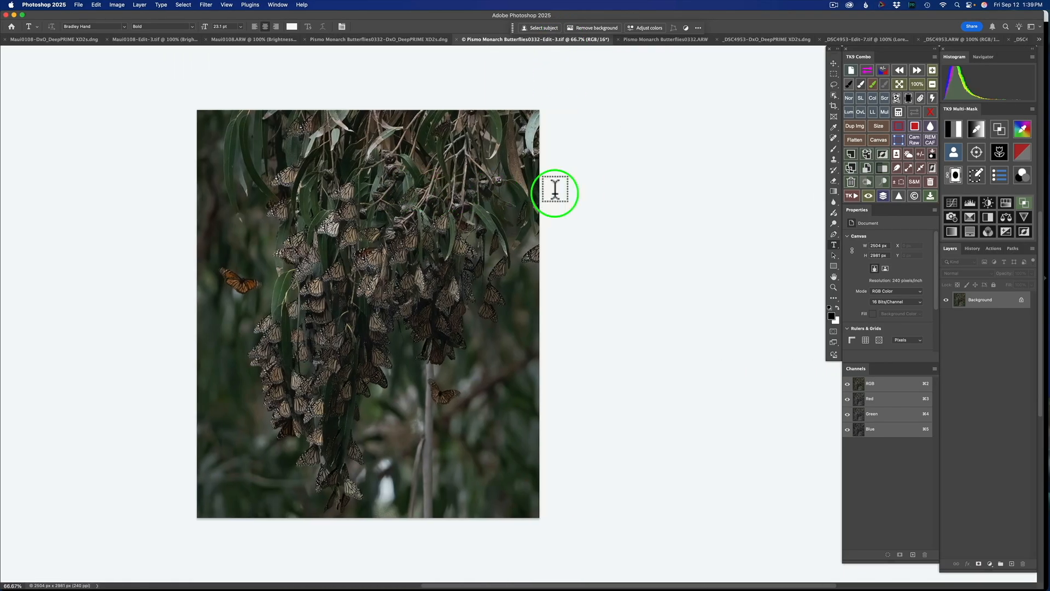
pyautogui.click(988, 201)
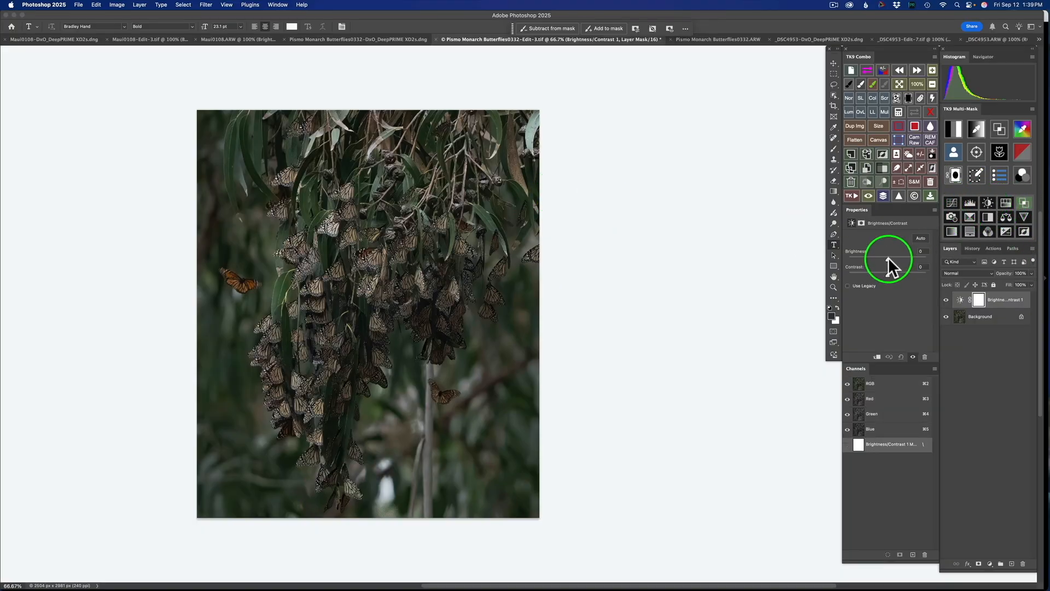
pyautogui.moveTo(888, 257); pyautogui.dragTo(905, 261)
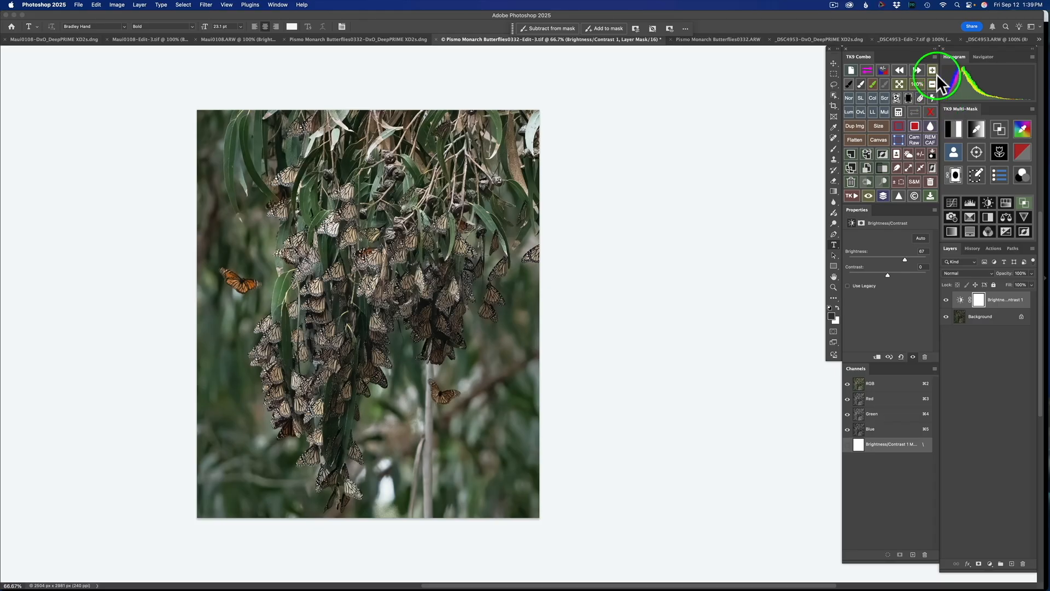
pyautogui.click(918, 84)
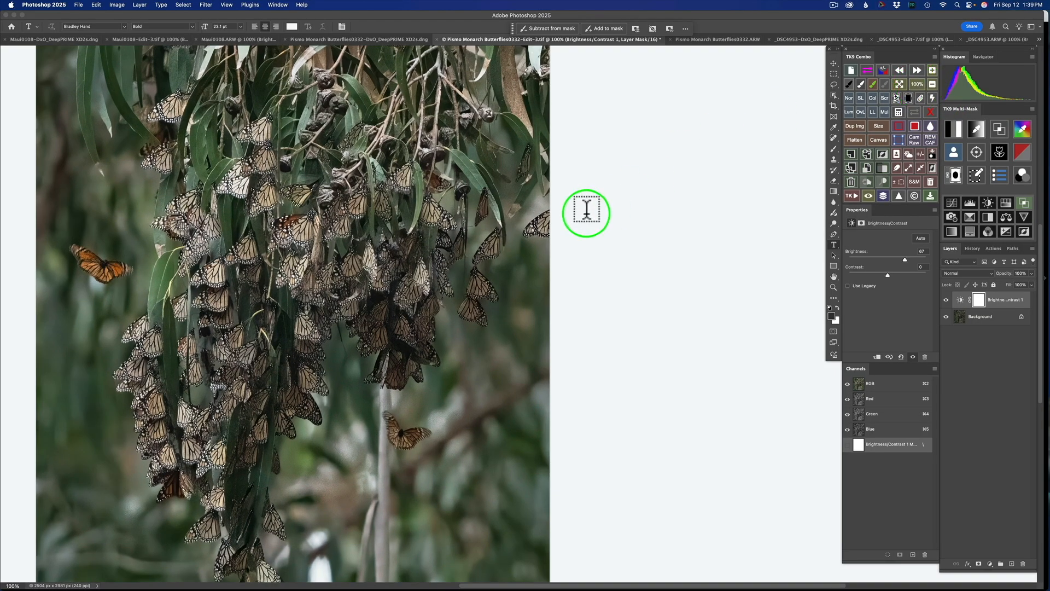
pyautogui.hscroll(-2, 587, 209)
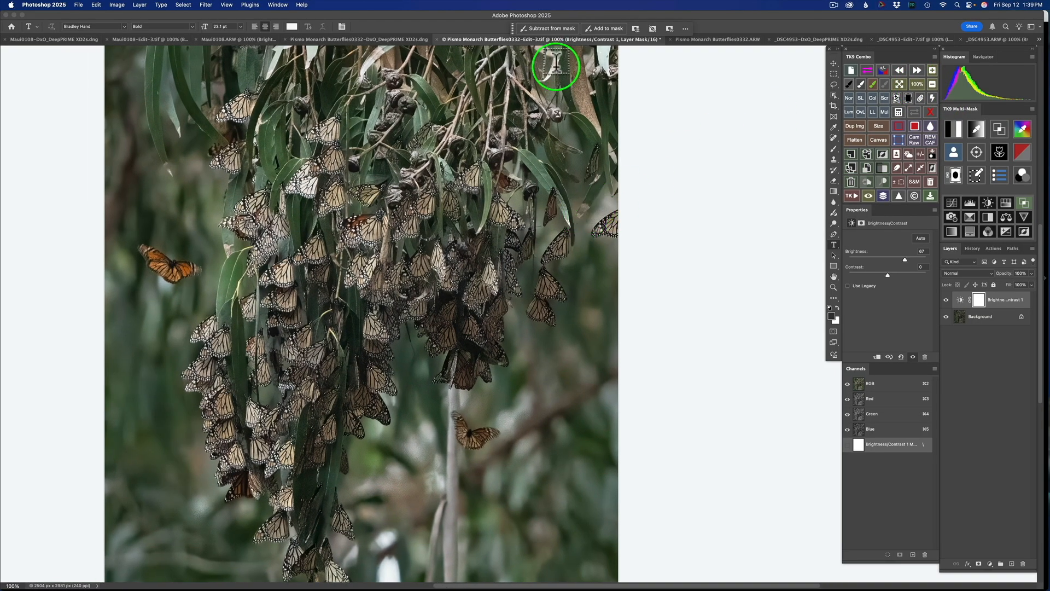
# Step: Intensify the colors of Pismo Monarch Butterflies0332-Edit-3.tif with a Hue/Saturation adjustment layer set to saturation +65
pyautogui.click(415, 41)
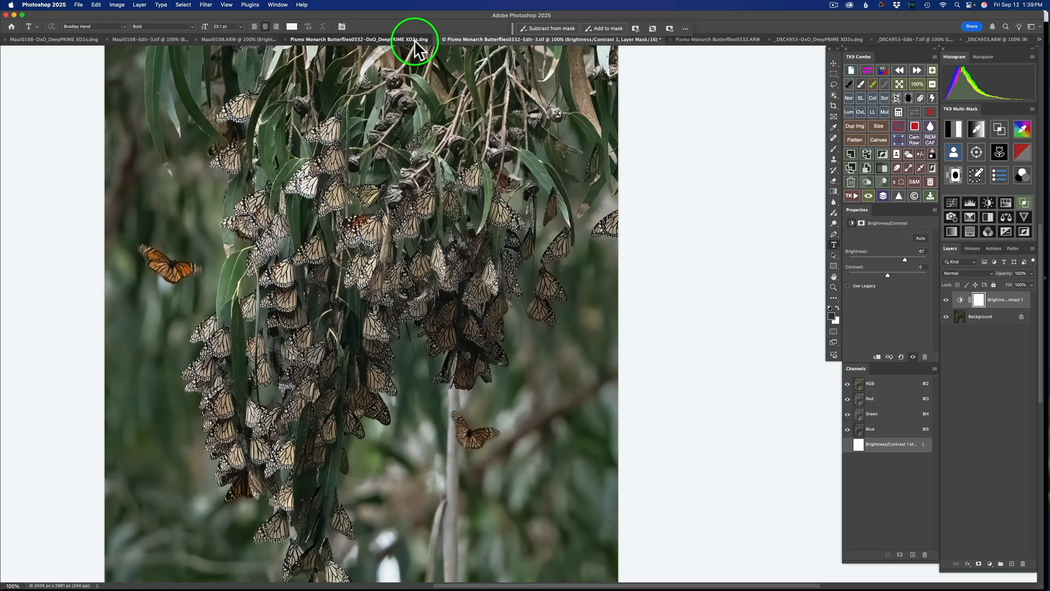
pyautogui.click(549, 40)
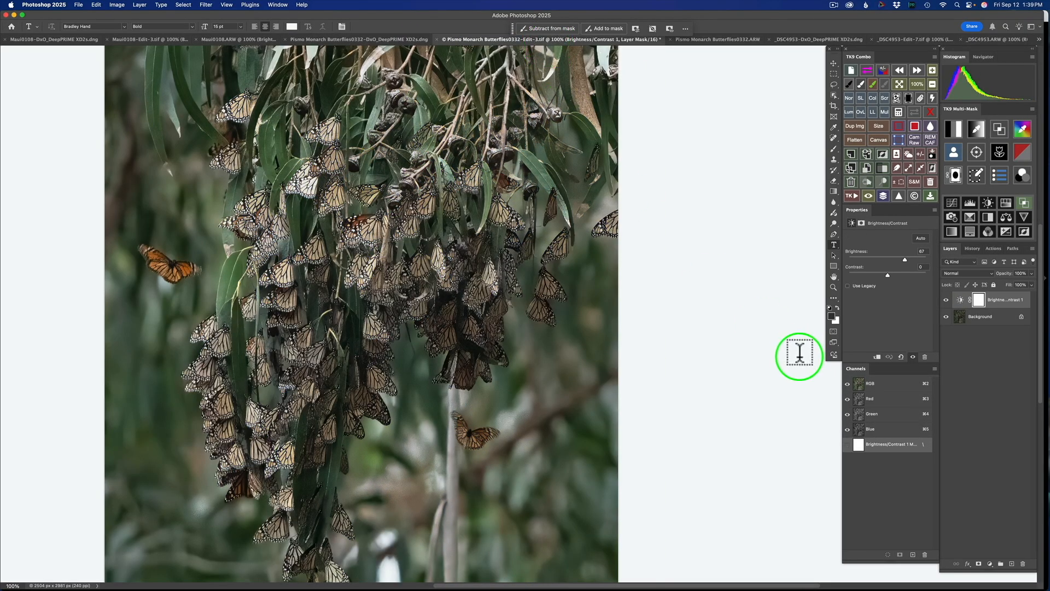
pyautogui.click(1006, 200)
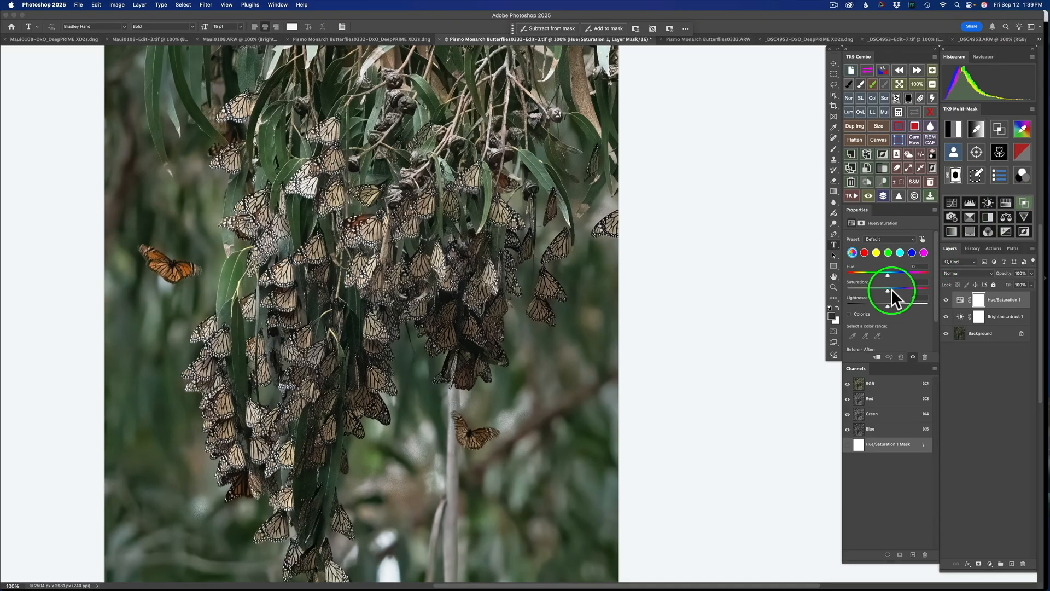
pyautogui.moveTo(899, 291); pyautogui.dragTo(914, 294)
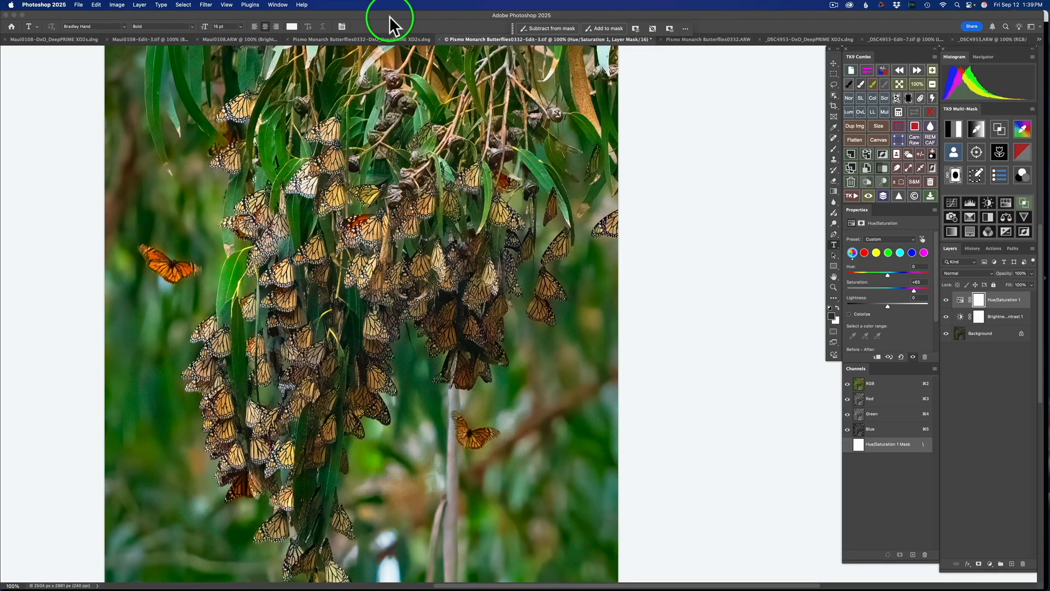
# Step: Compare the saturated butterfly Edit-3.tif with the DxO DeepPRIME version at 100% zoom
pyautogui.click(375, 38)
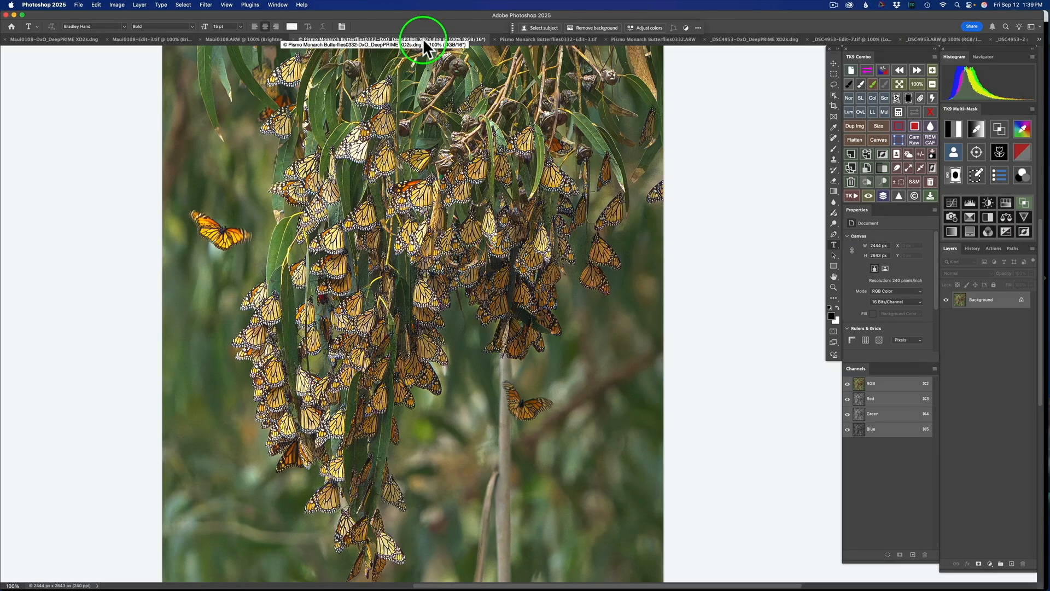
pyautogui.click(543, 37)
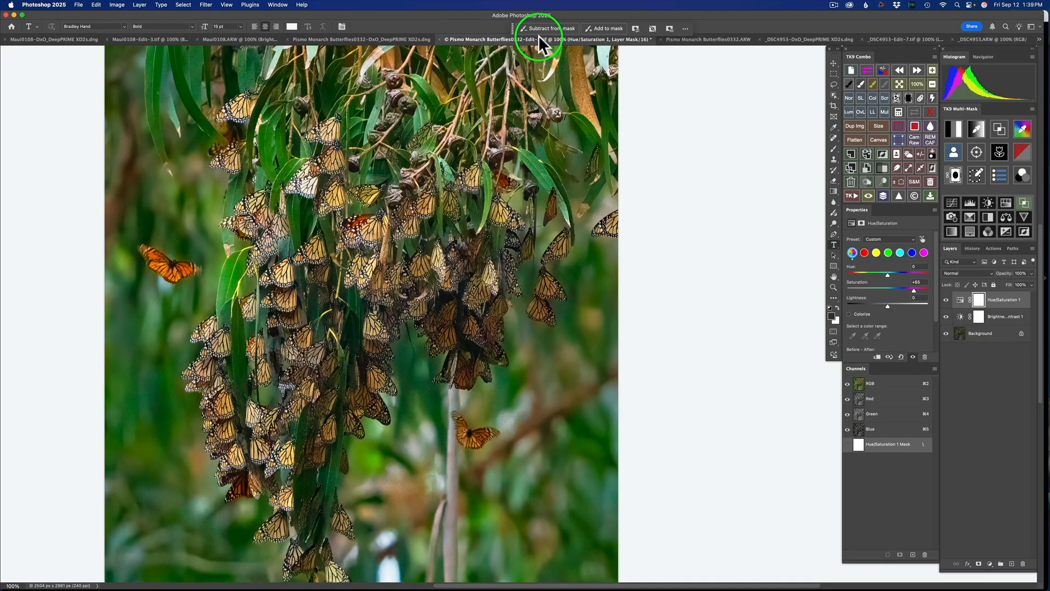
pyautogui.click(401, 38)
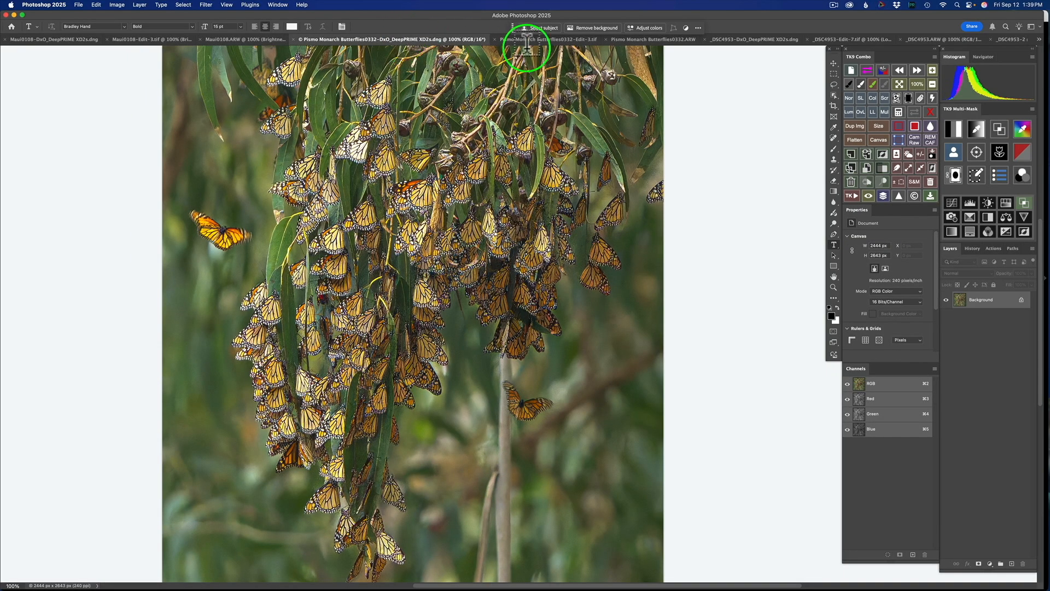
pyautogui.click(554, 38)
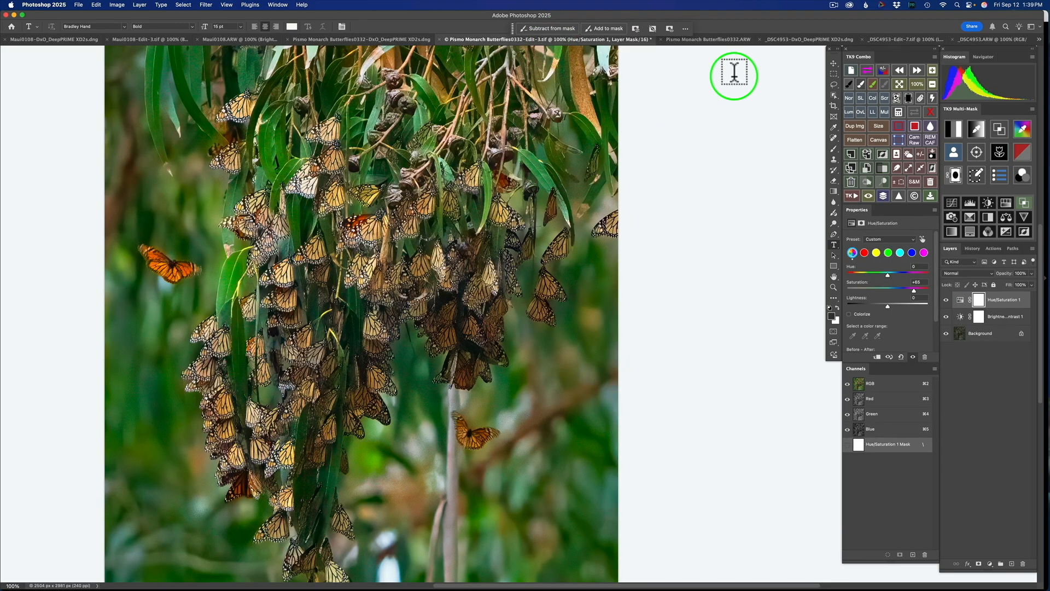
# Step: Brighten Pismo Monarch Butterflies0332.ARW with a Brightness/Contrast adjustment layer set to brightness 77
pyautogui.click(717, 38)
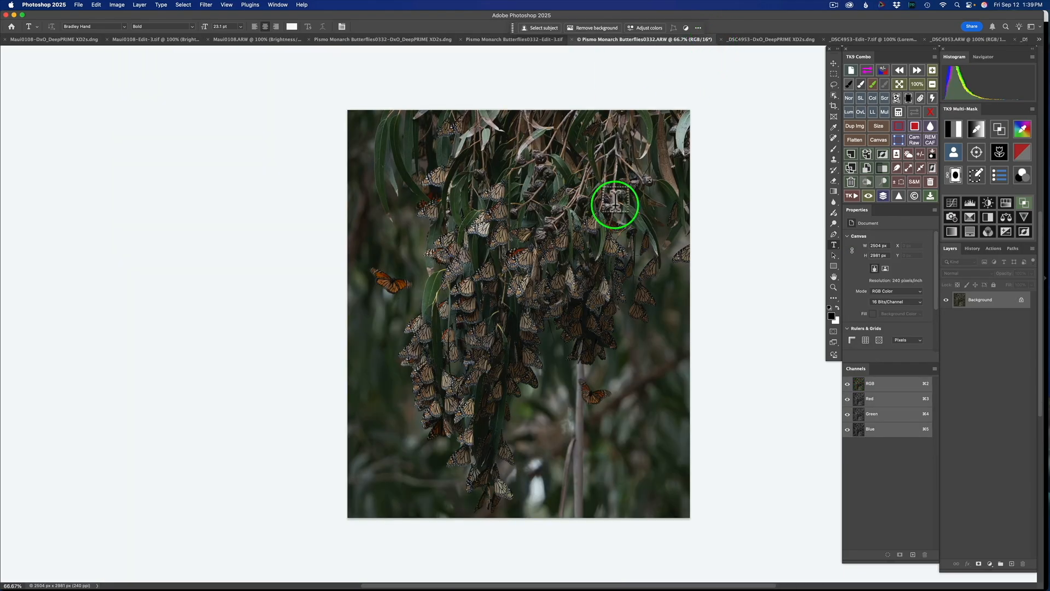
pyautogui.hscroll(5, 575, 253)
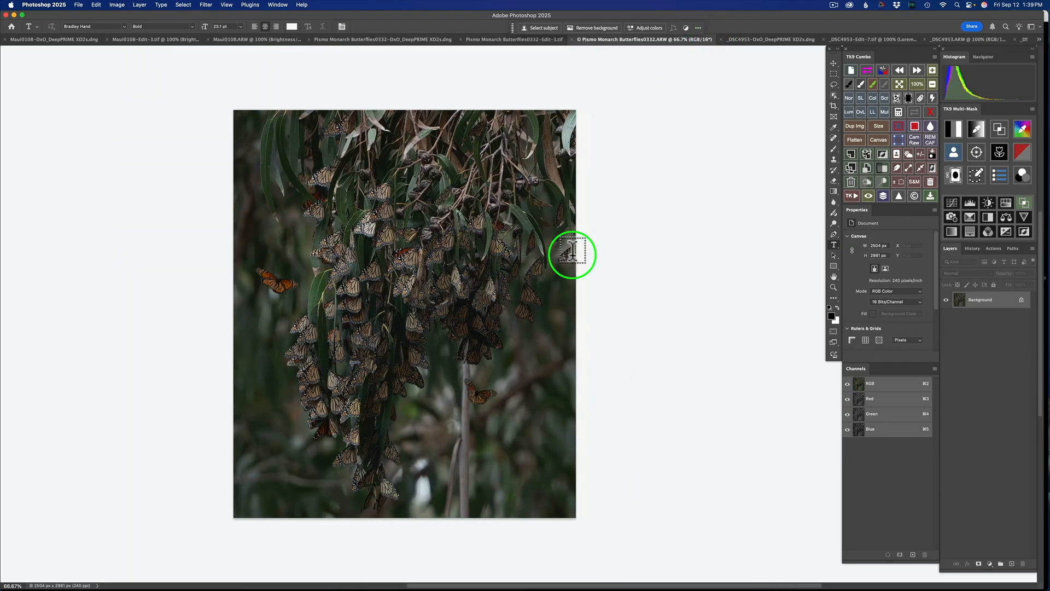
pyautogui.click(987, 204)
pyautogui.moveTo(887, 257); pyautogui.dragTo(908, 258)
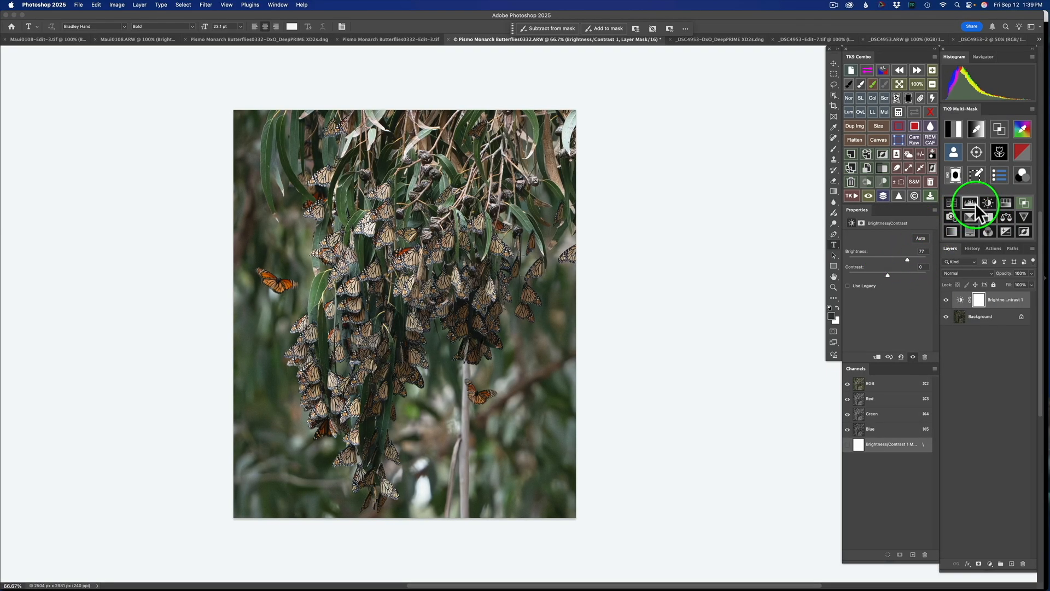
# Step: Add a Hue/Saturation adjustment layer with saturation +58 to the butterfly ARW photo, and view it at 100% zoom
pyautogui.click(1006, 204)
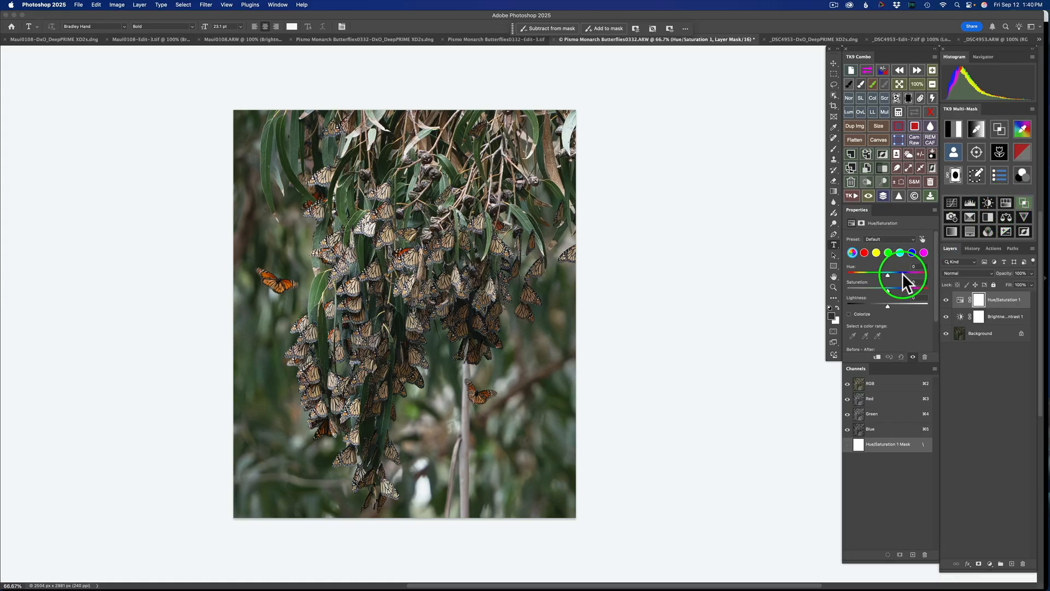
pyautogui.moveTo(888, 289); pyautogui.dragTo(910, 295)
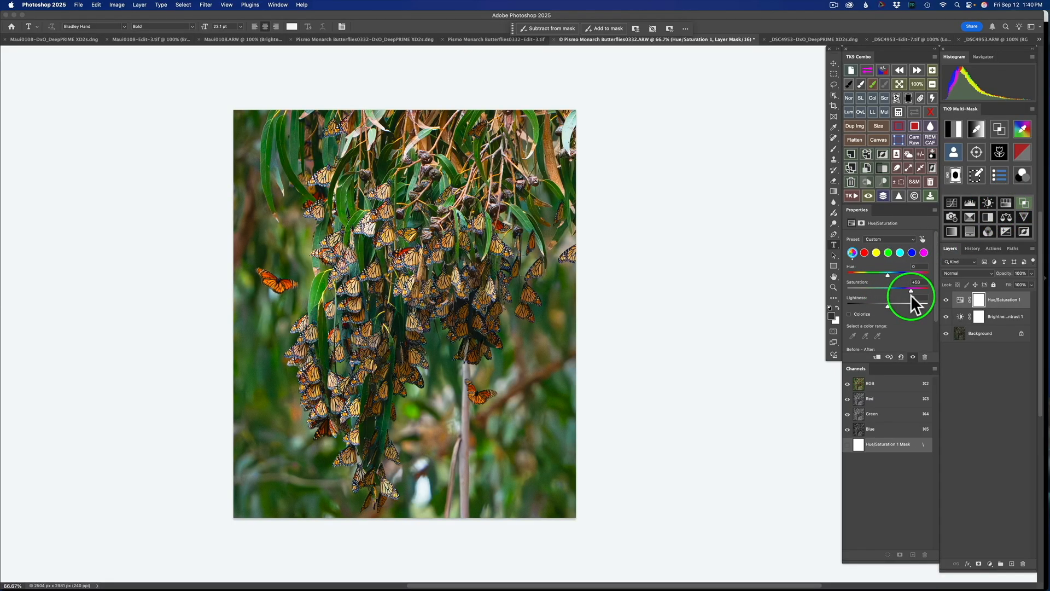
pyautogui.click(912, 84)
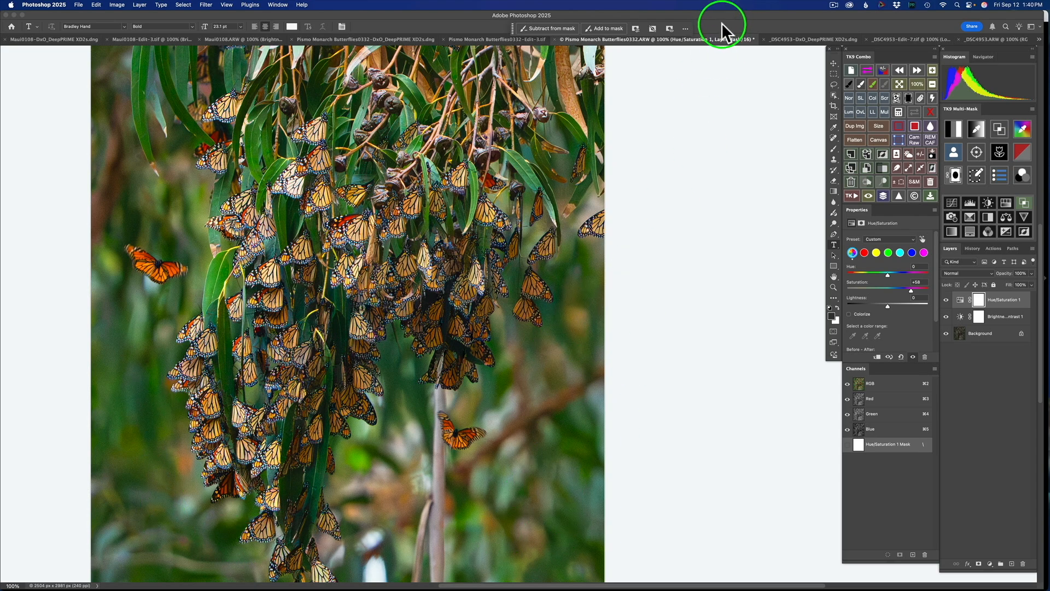
# Step: Compare the butterfly ARW photo with its Edit-3 and DxO DeepPRIME versions at 100% zoom
pyautogui.click(491, 38)
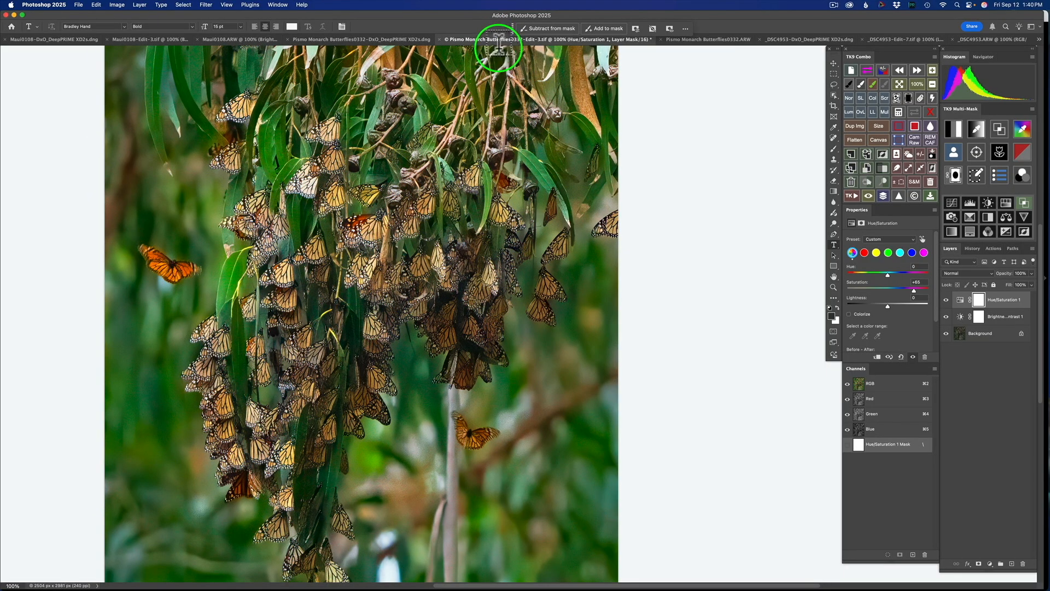
pyautogui.click(369, 37)
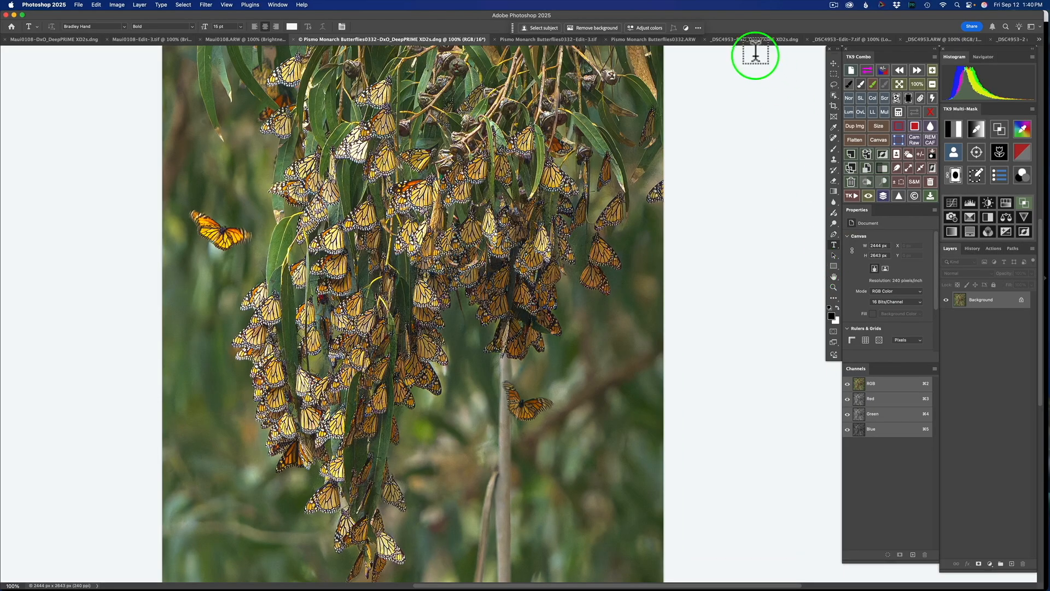
pyautogui.click(680, 40)
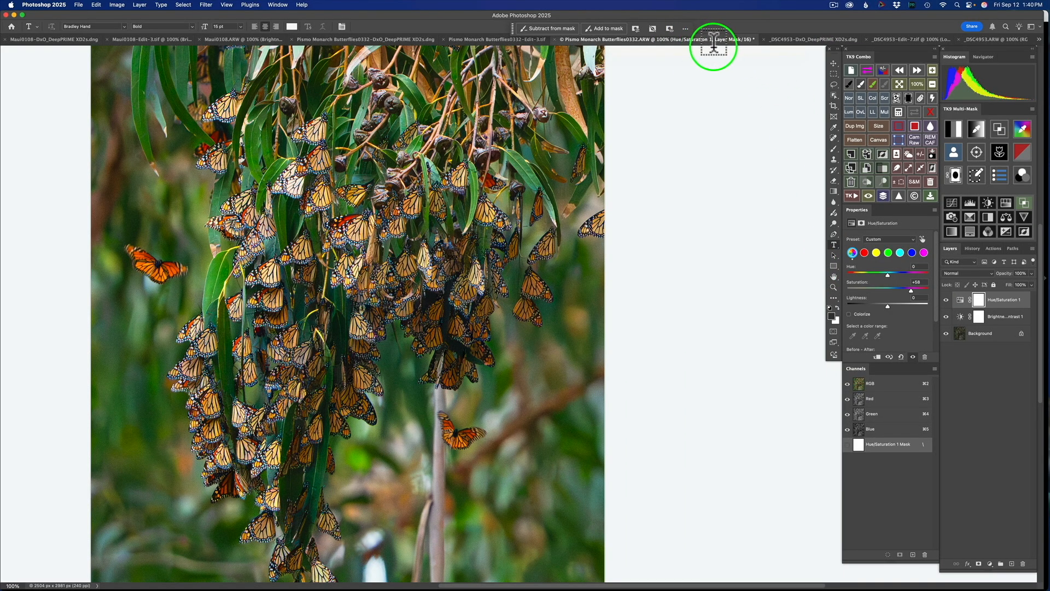
pyautogui.click(713, 46)
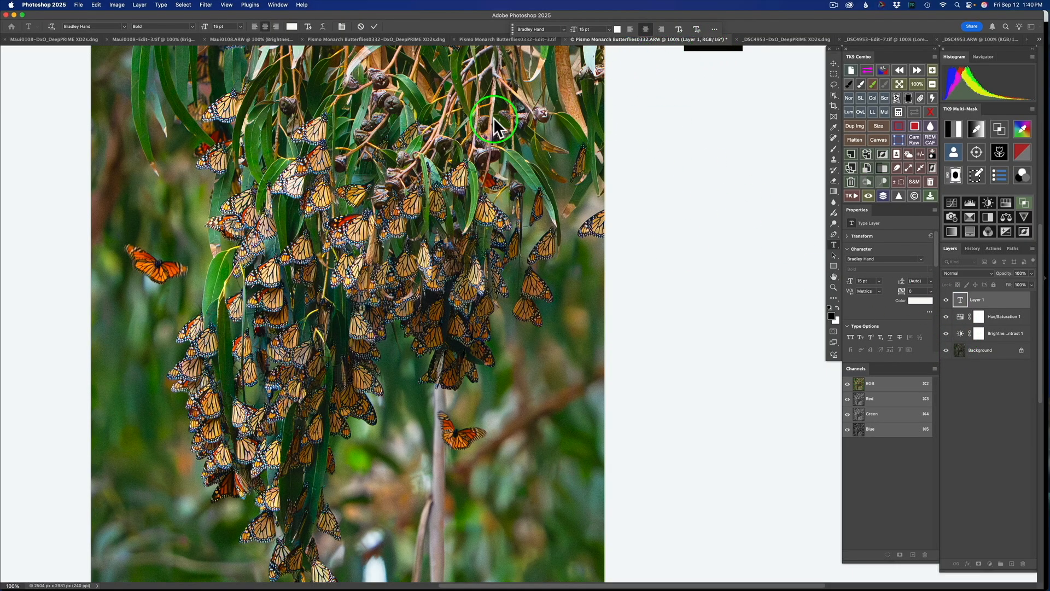
pyautogui.hscroll(-3, 411, 266)
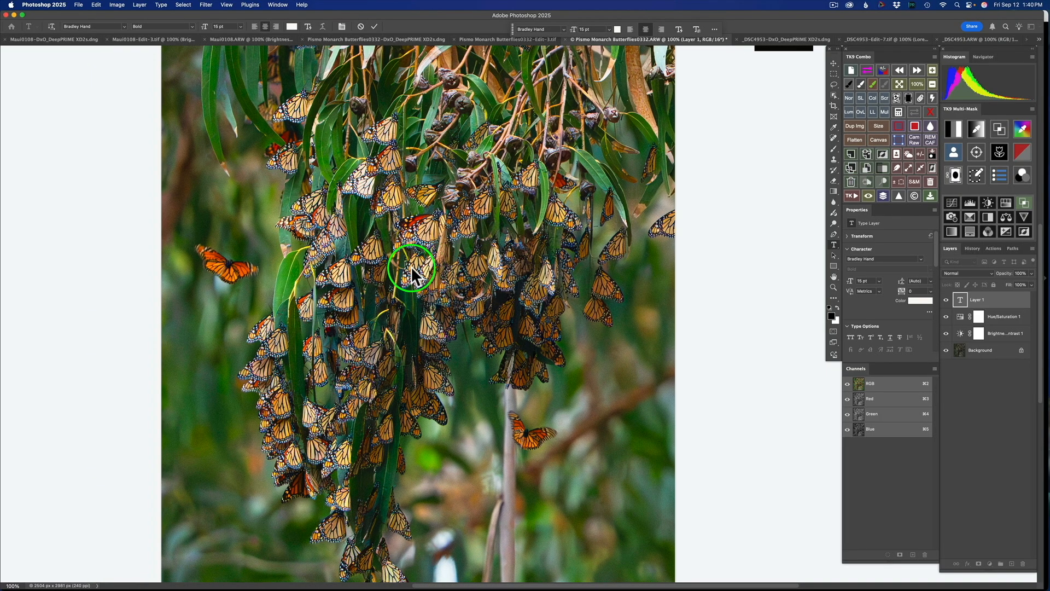